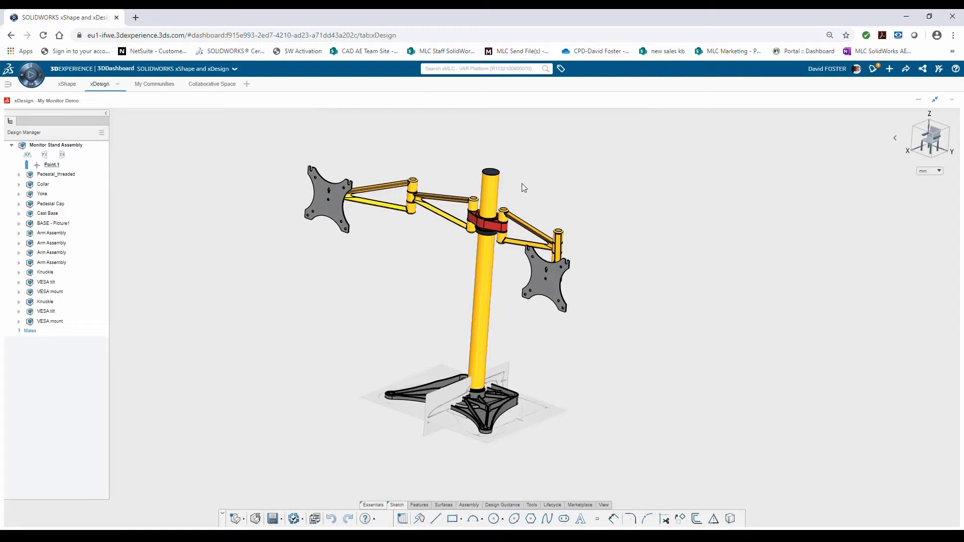
Orbit the monitor stand assembly and check it from the top and front views.
middle_drag(684, 319, 651, 279)
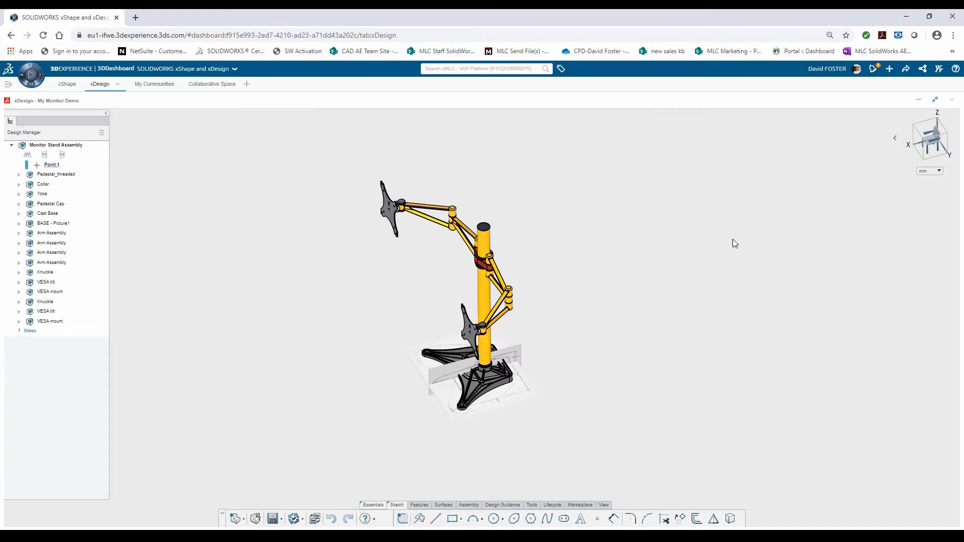
click(932, 136)
click(931, 137)
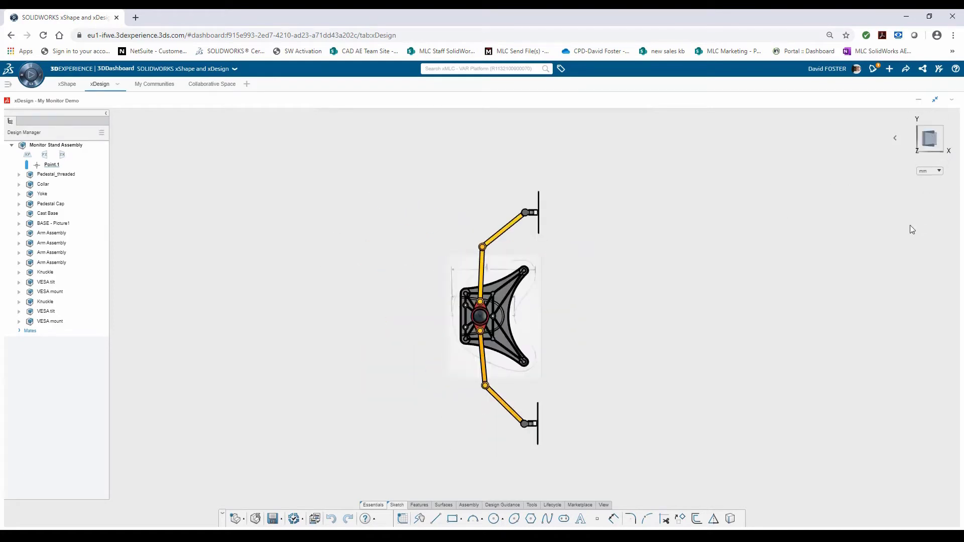
middle_drag(701, 288, 561, 277)
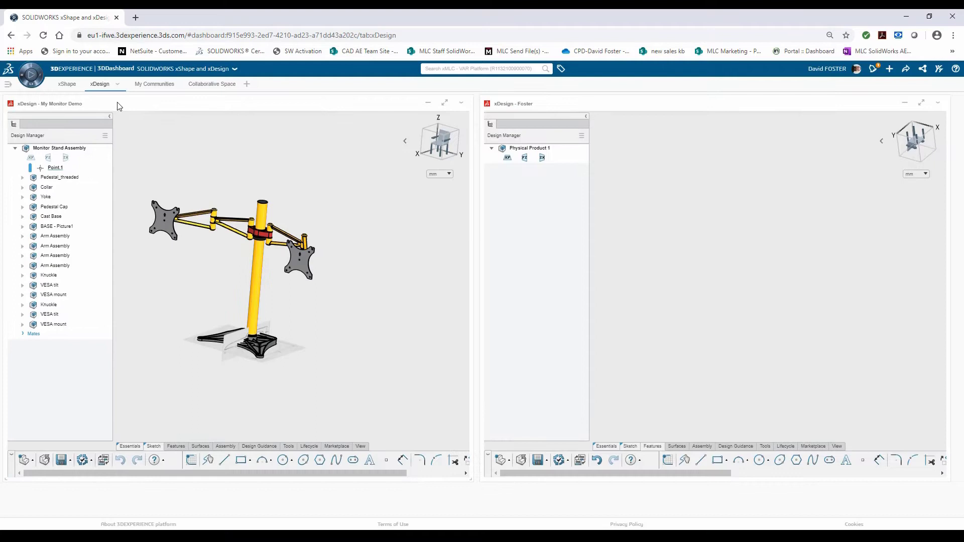
Maximize the empty Physical Product 1 design and select its XY plane.
double_click(603, 102)
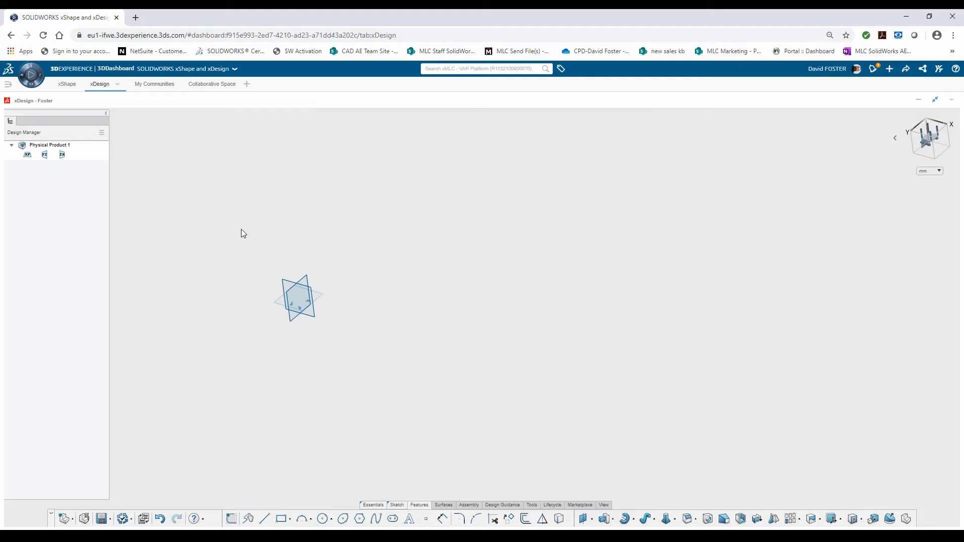
click(41, 146)
click(400, 506)
click(420, 506)
middle_drag(402, 450, 331, 322)
click(308, 312)
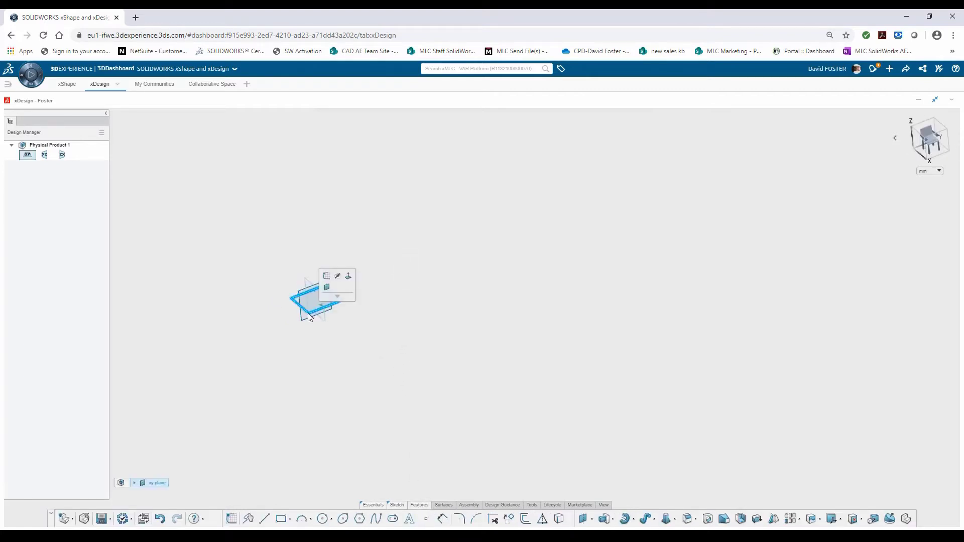
Start a sketch on the XY plane and draw two circles centred on the origin.
click(326, 276)
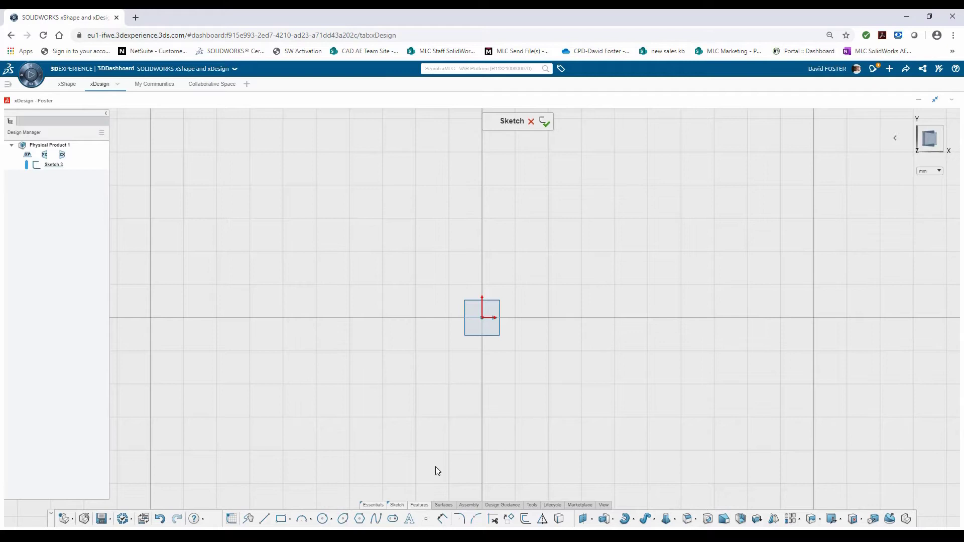
click(398, 505)
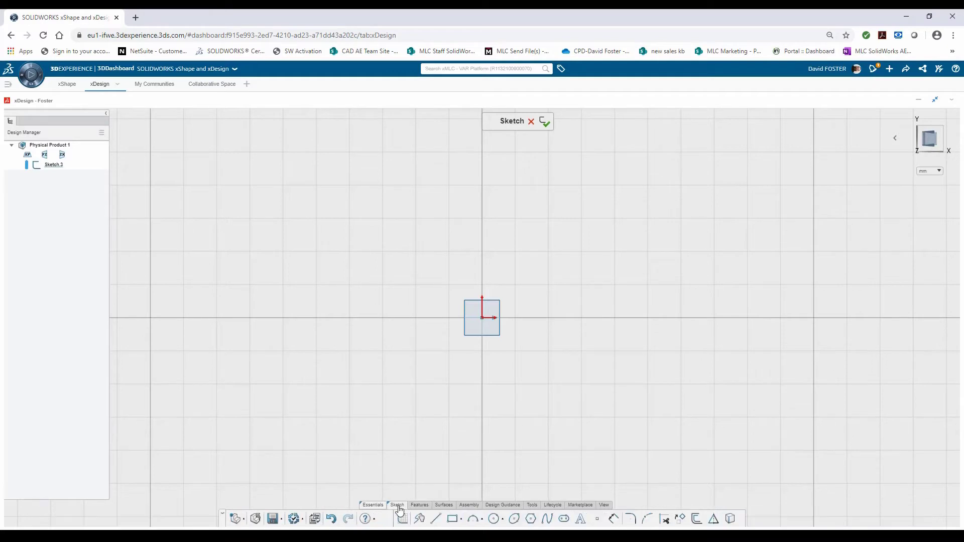
click(495, 519)
click(482, 318)
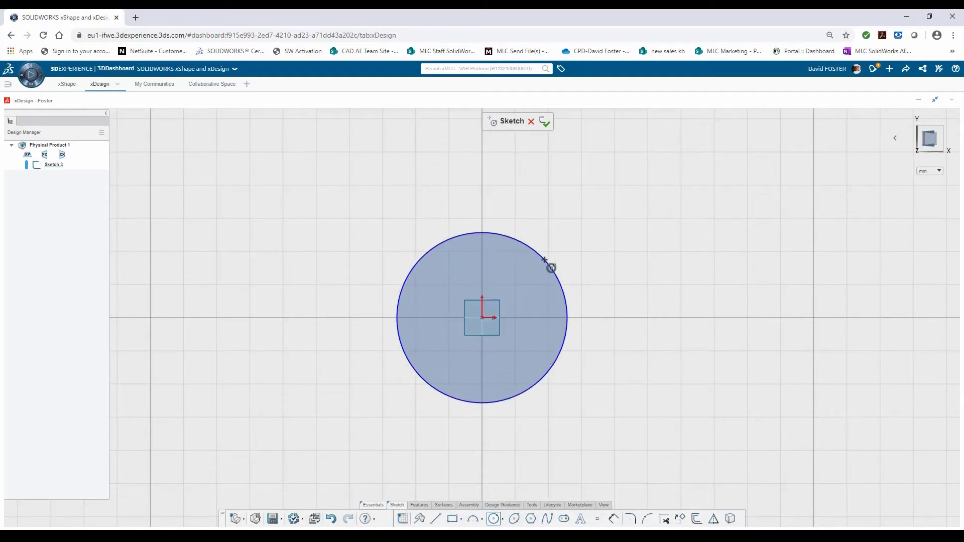
click(551, 266)
click(482, 318)
click(646, 218)
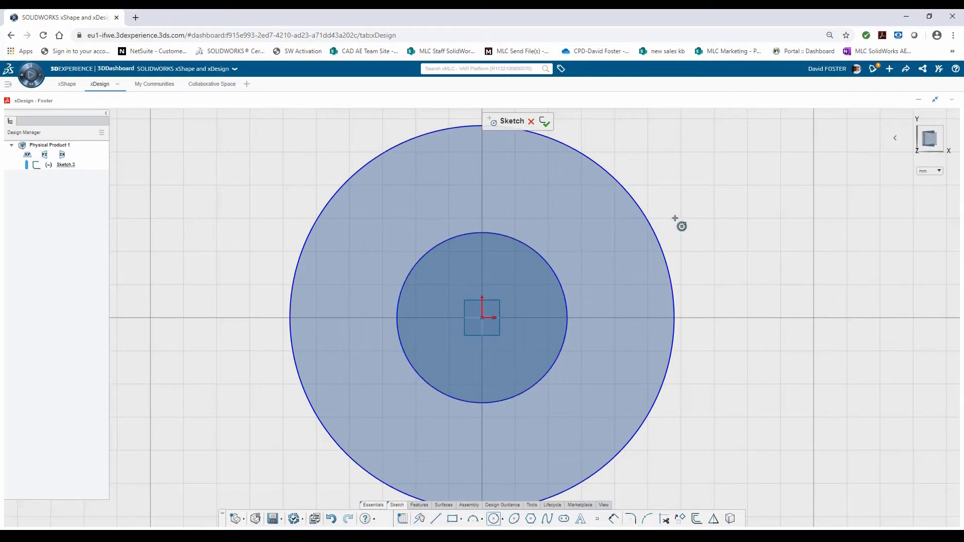
Dimension the outer circle to ø50 and the inner circle to ø35.
click(614, 519)
click(637, 434)
click(737, 207)
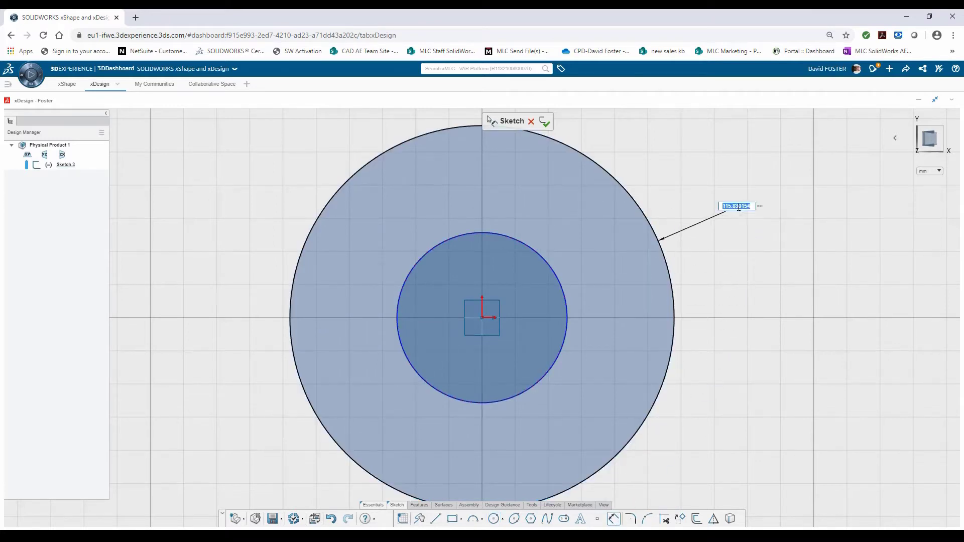
text(50)
key(Return)
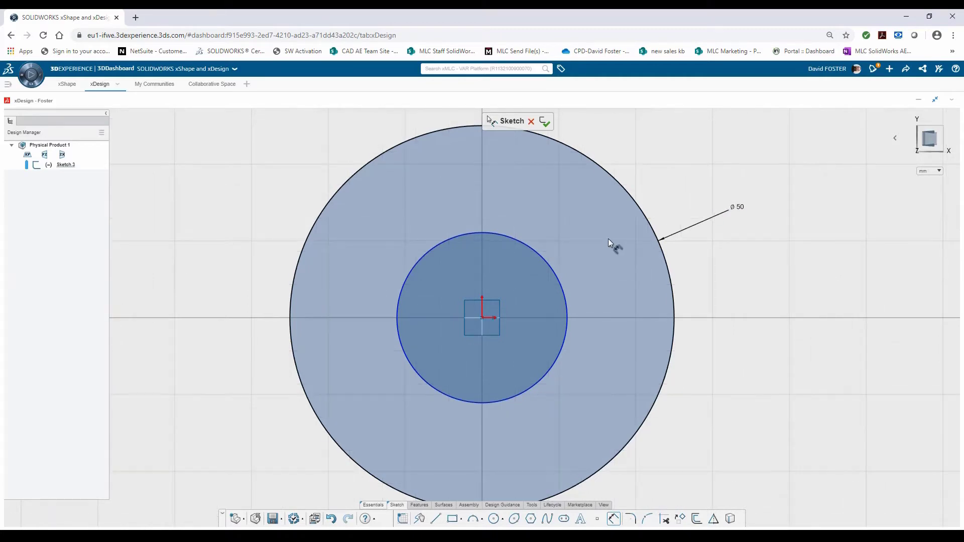
click(553, 275)
click(580, 228)
text(35)
key(Return)
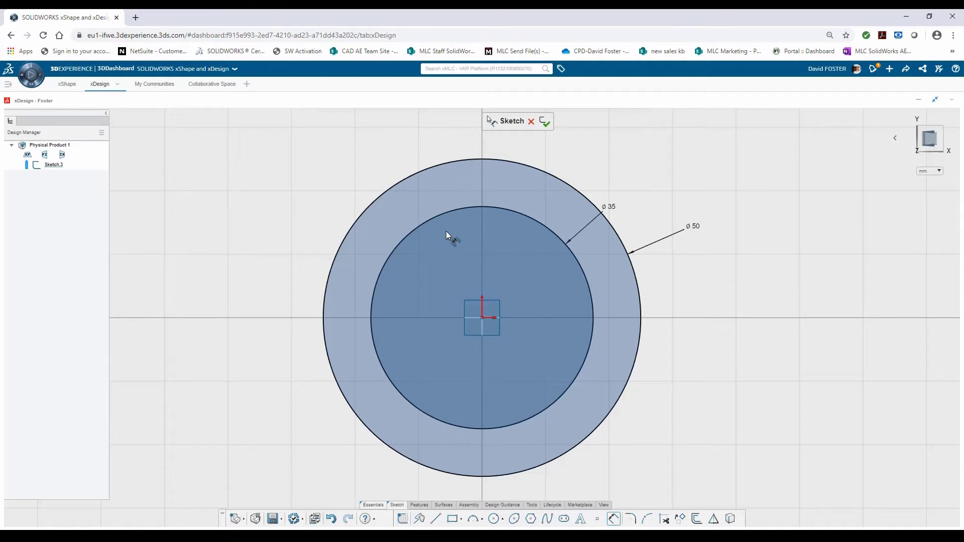
Extrude the ring sketch Midplane to 50 mm as a solid tube.
click(419, 505)
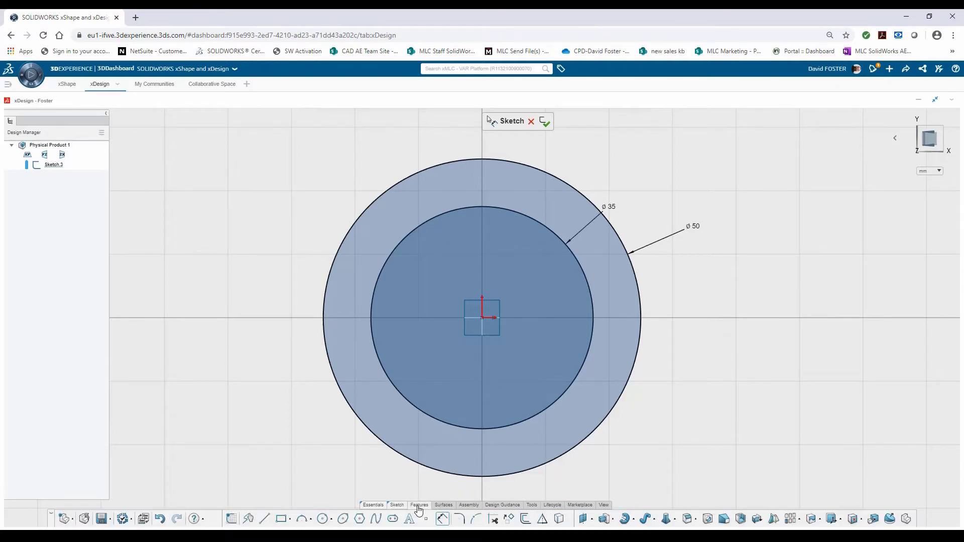
click(605, 520)
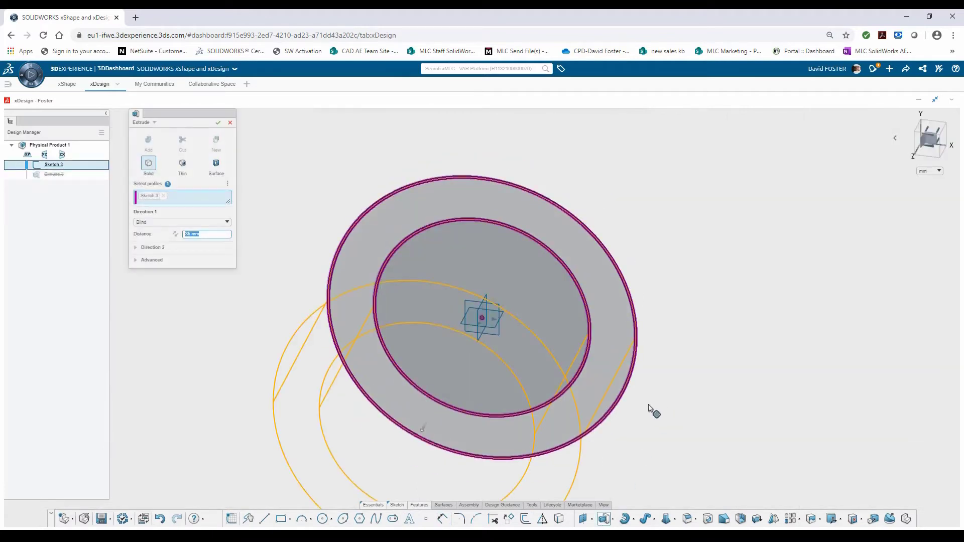
middle_drag(652, 409, 447, 178)
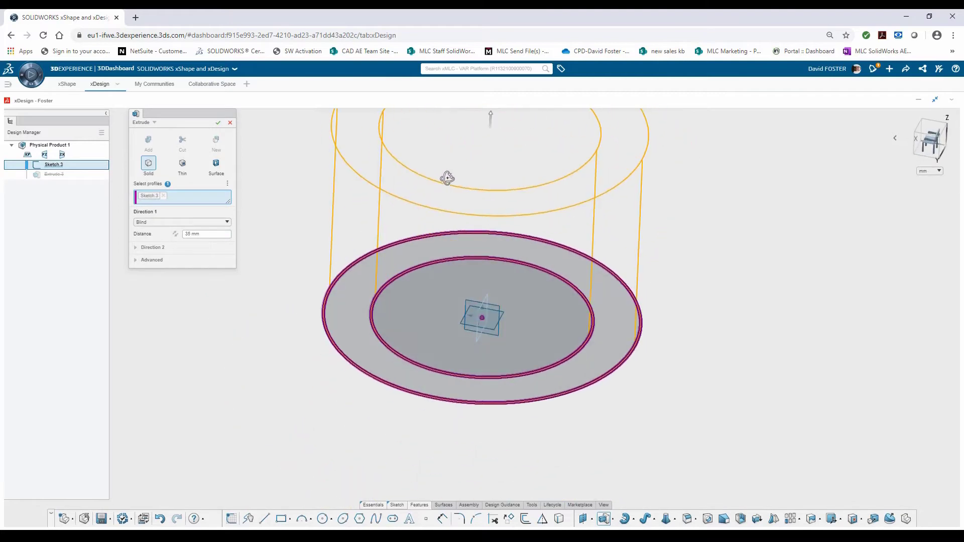
click(181, 222)
click(169, 238)
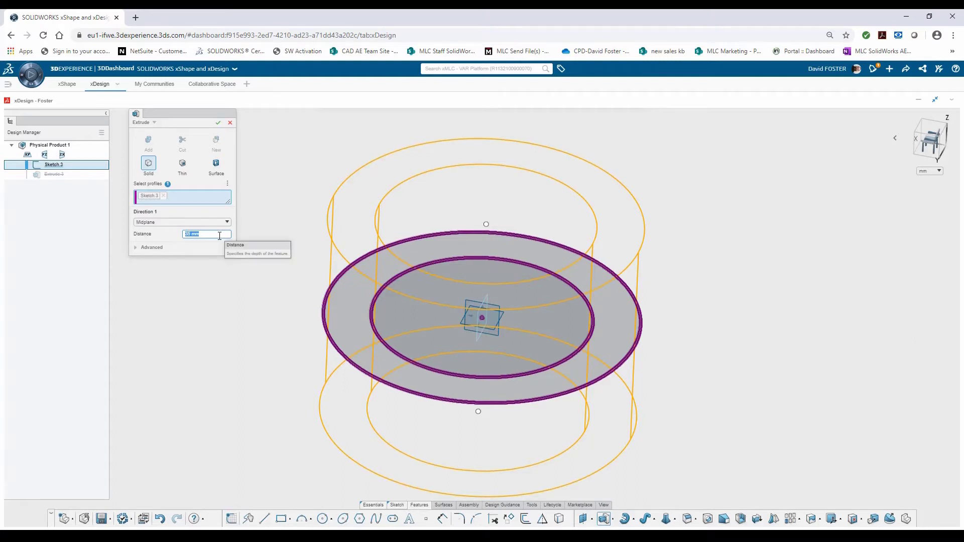
text(50)
key(Return)
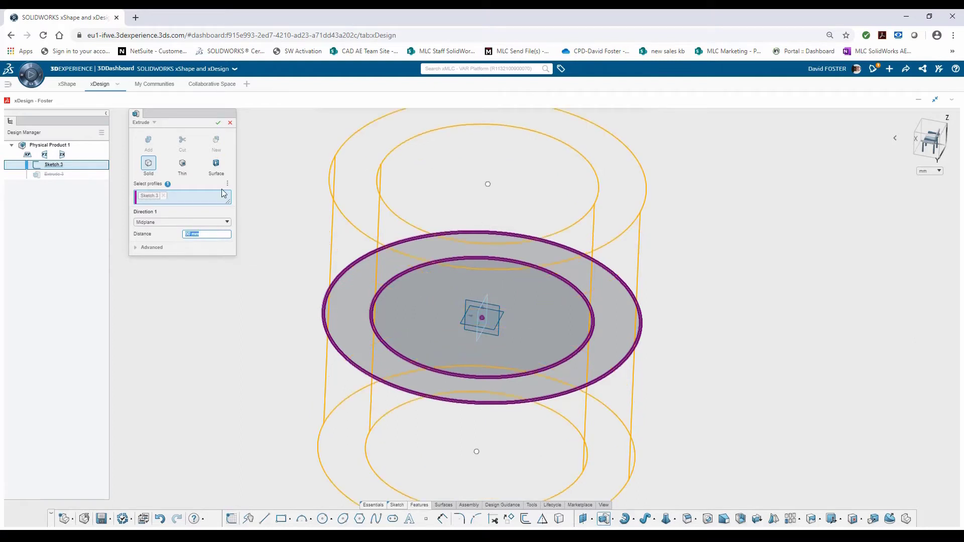
click(218, 123)
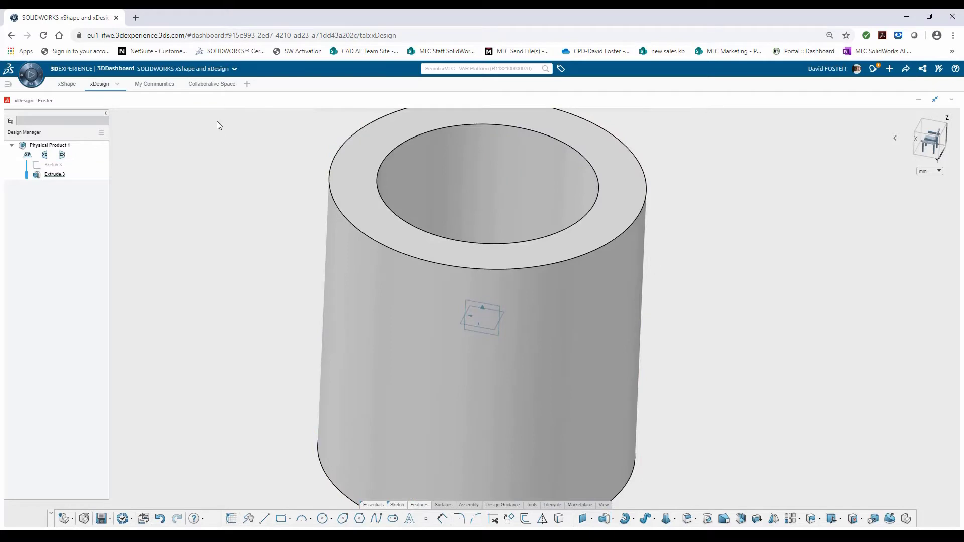
Start a new sketch and draw two concentric circles to the right of the tube.
key(f)
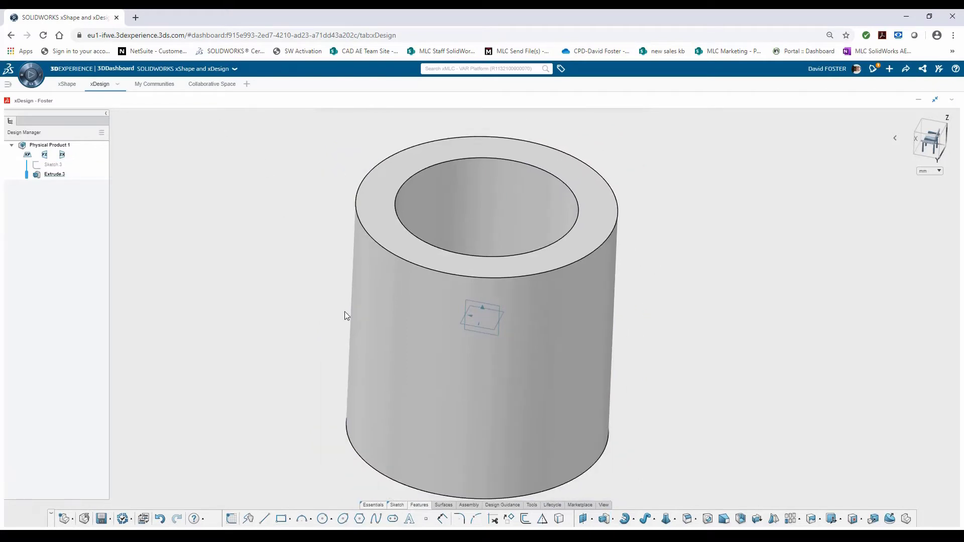
click(396, 504)
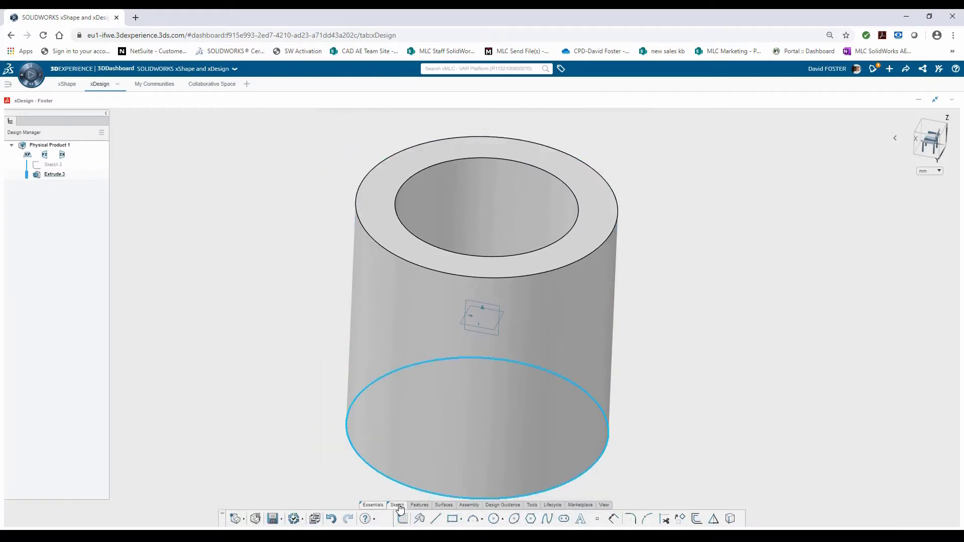
click(492, 520)
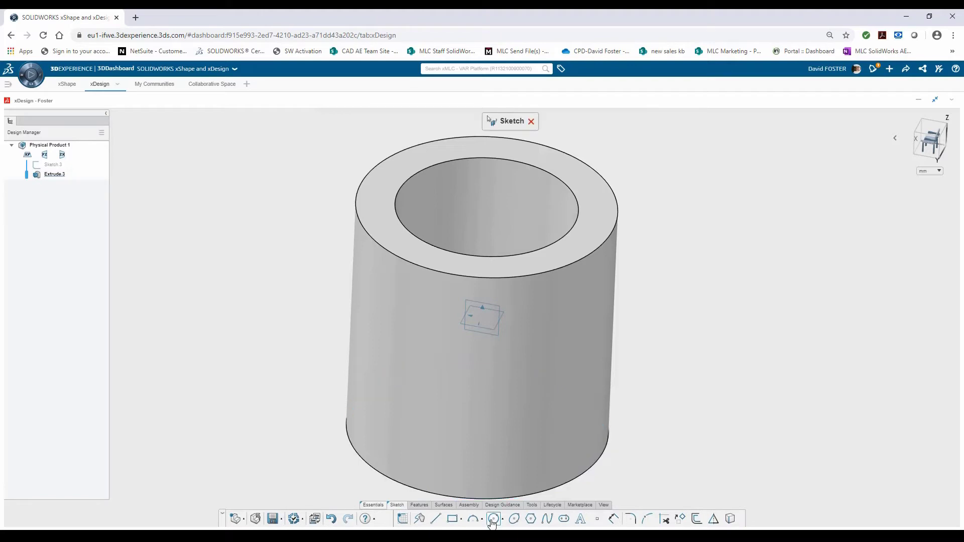
click(490, 328)
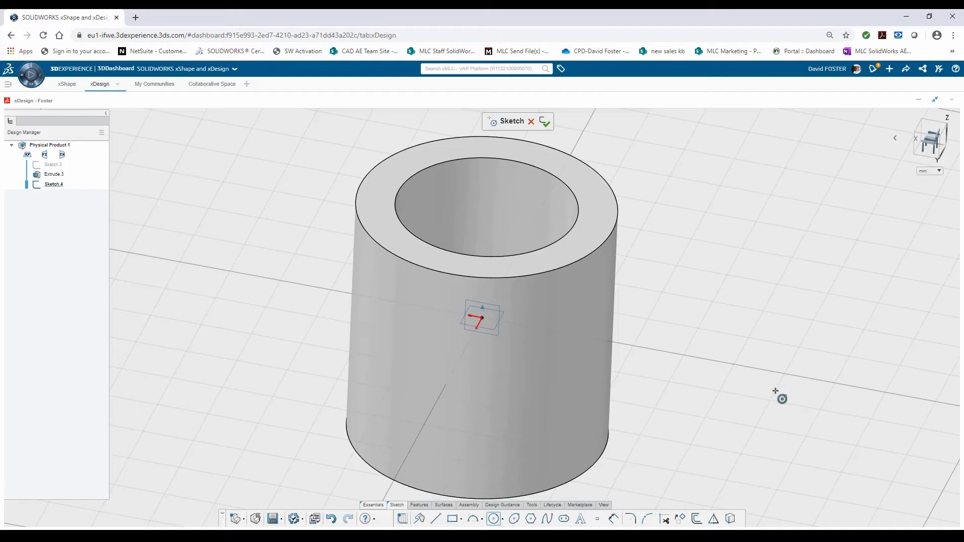
click(722, 326)
click(693, 381)
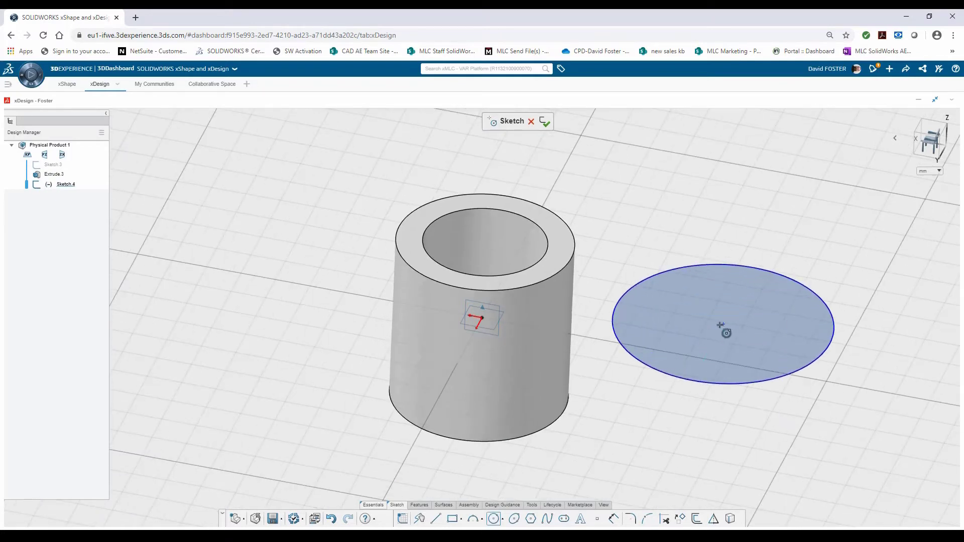
click(723, 338)
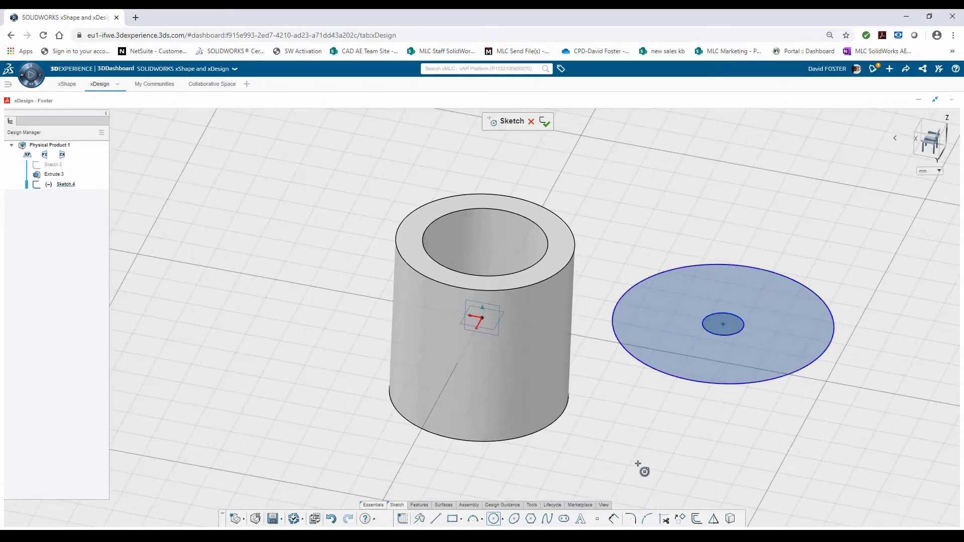
Dimension the small boss circle to ø12 and the larger one to ø20.
click(613, 520)
click(706, 330)
click(655, 424)
text(12)
key(Return)
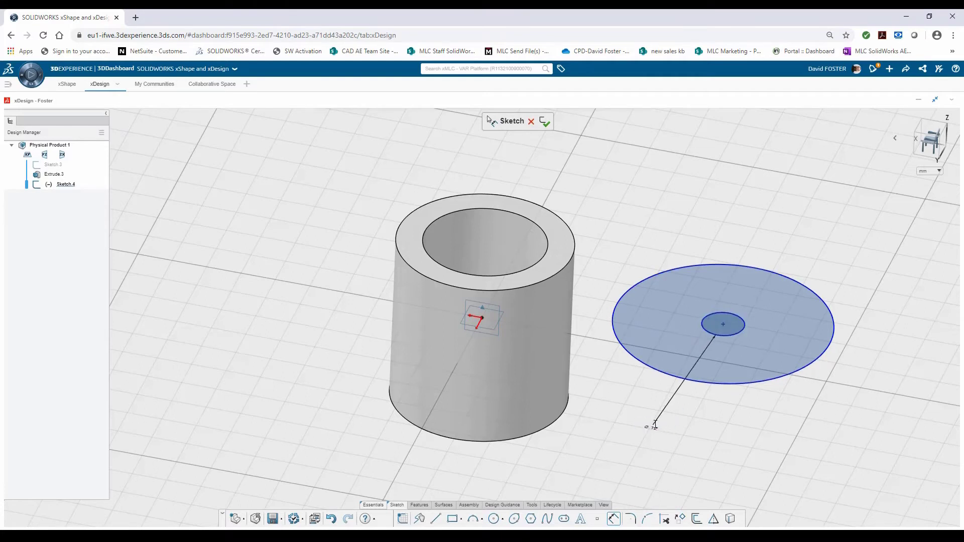
click(715, 383)
click(707, 427)
text(20)
key(Return)
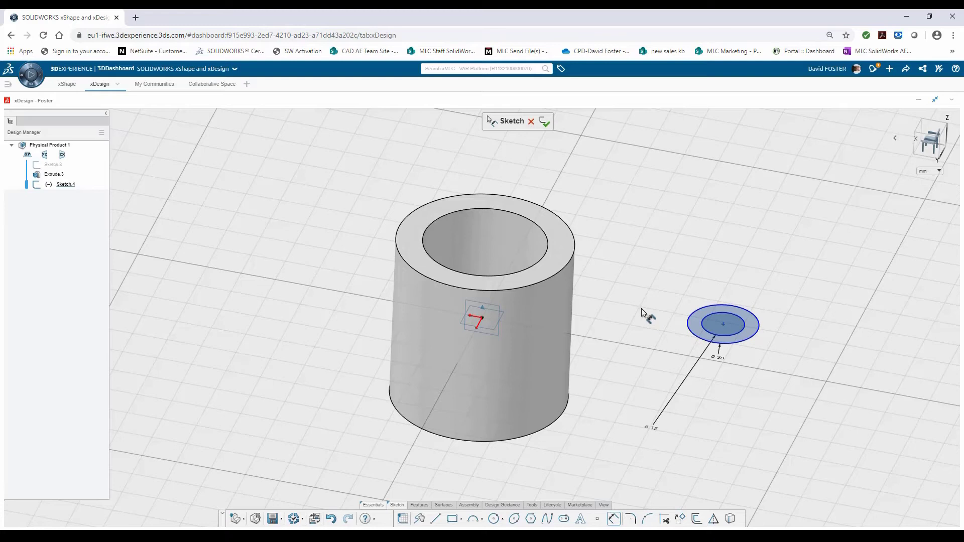
Make the boss circles' centre horizontal with the sketch origin.
key(Escape)
click(722, 324)
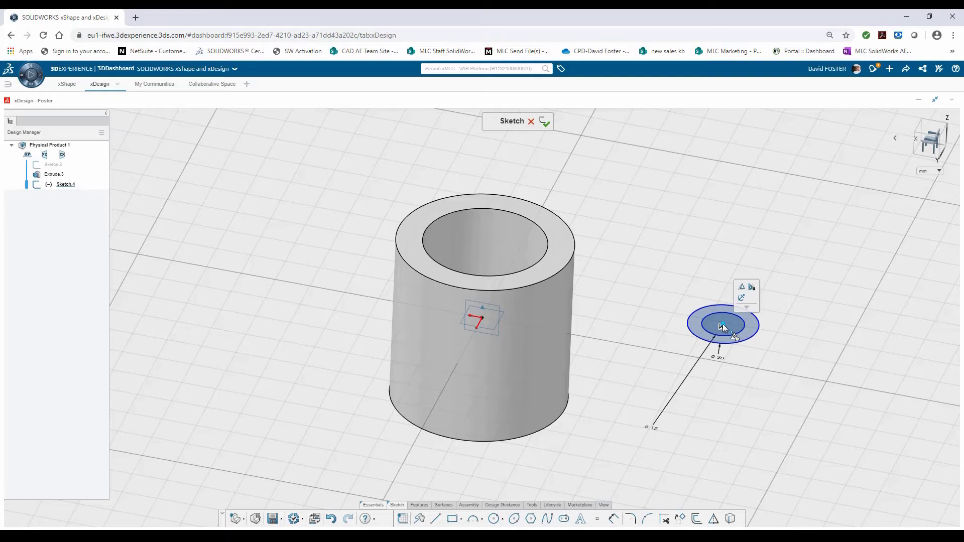
click(483, 318)
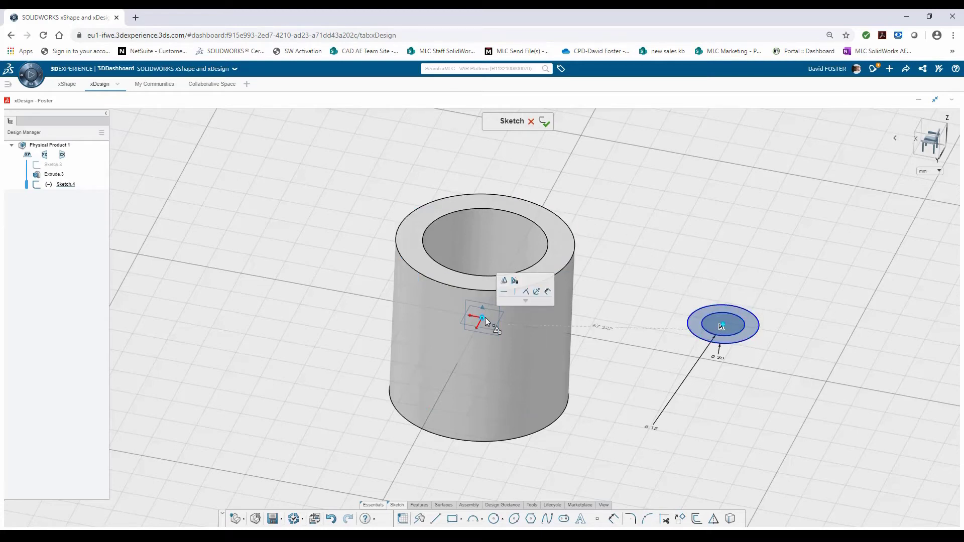
click(504, 293)
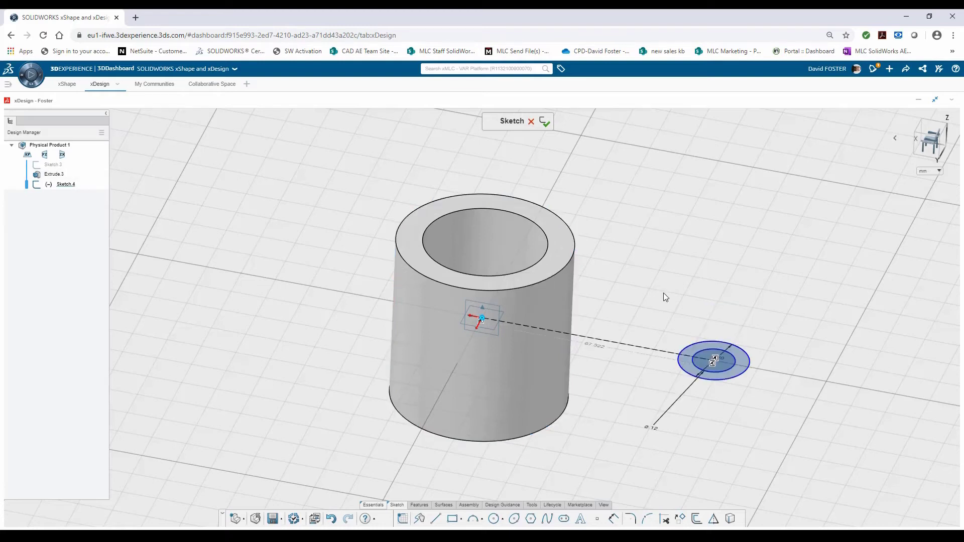
Dimension the distance from the origin to the boss centre as 50 mm.
click(610, 519)
click(630, 345)
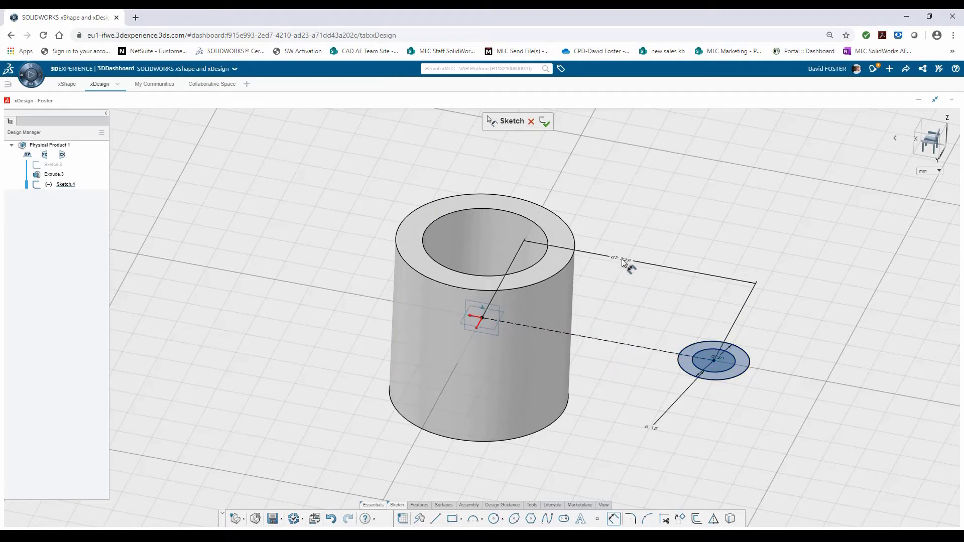
click(623, 259)
text(50)
key(Return)
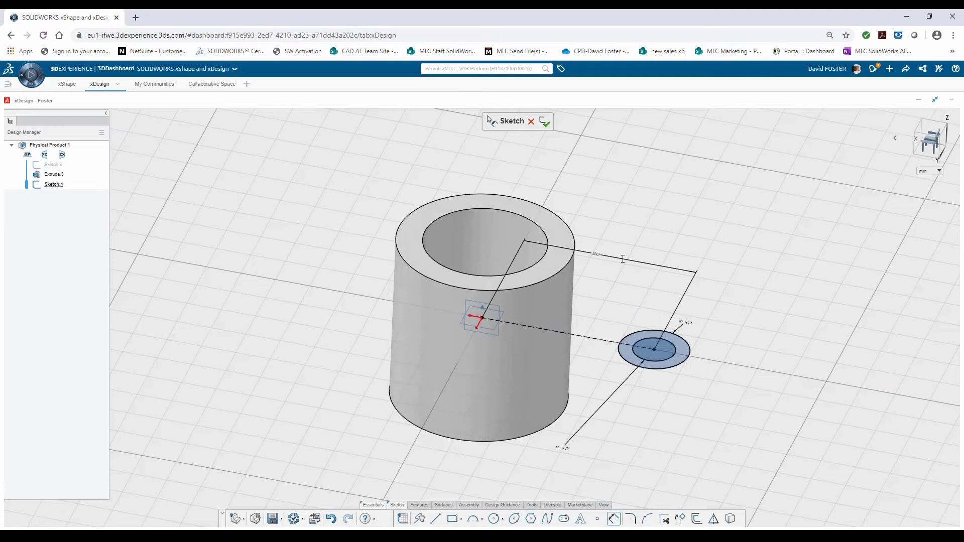
key(Escape)
click(563, 269)
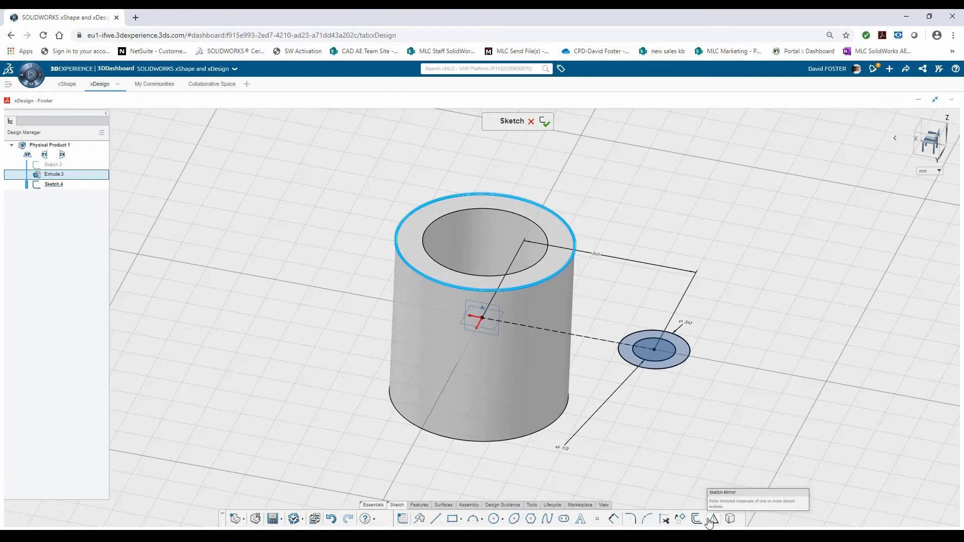
Convert the tube's edge into a sketch circle and draw a line from it to the boss circle.
click(730, 520)
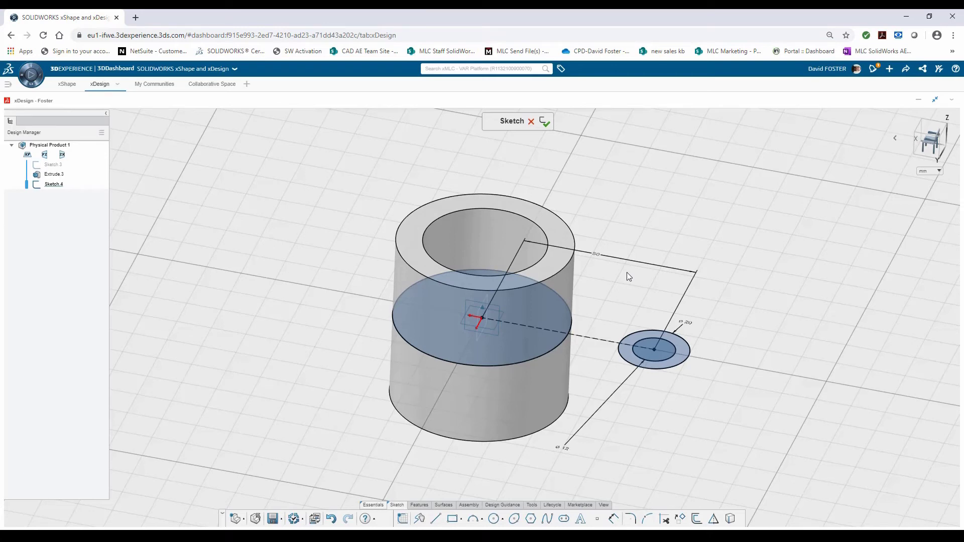
click(436, 519)
scroll(594, 346, up, 3)
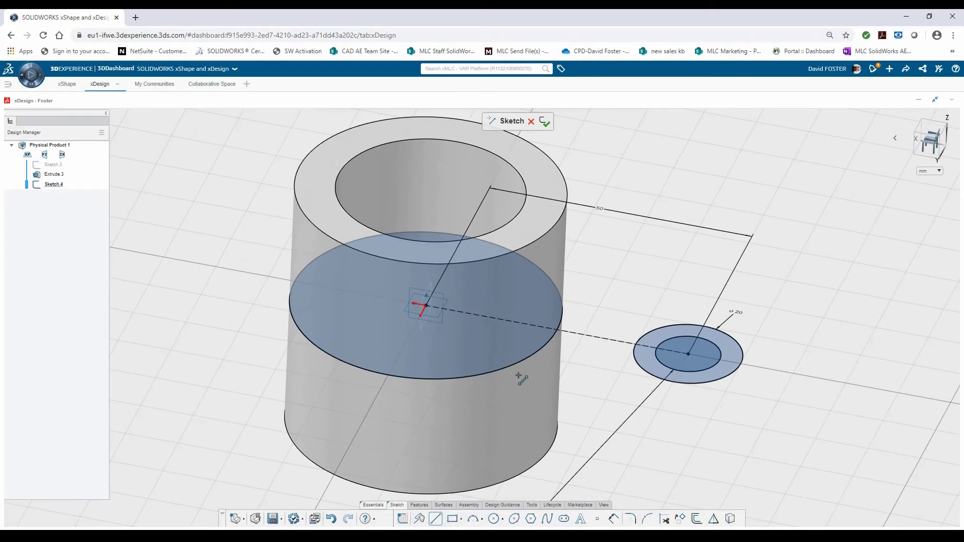
click(563, 358)
click(645, 370)
key(Escape)
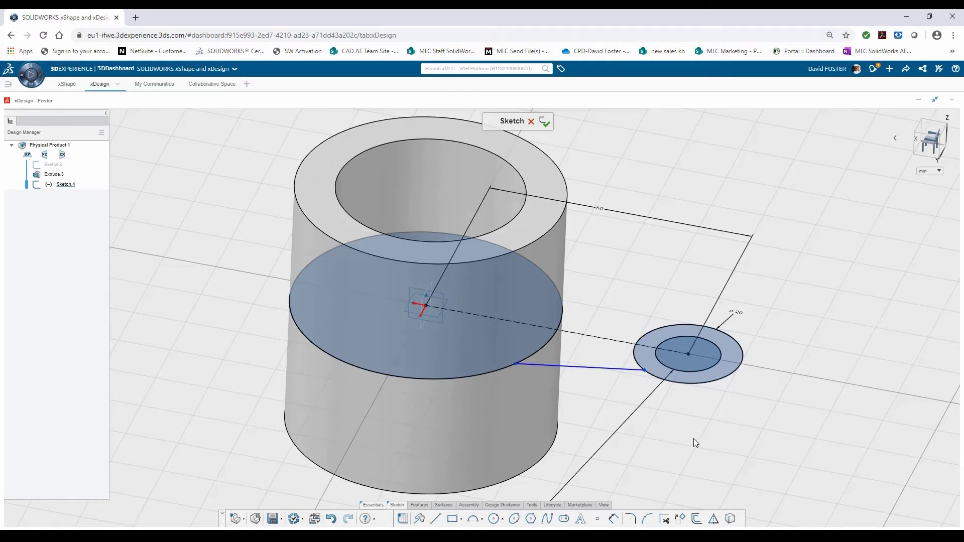
Mirror the arm line about the centreline.
click(713, 519)
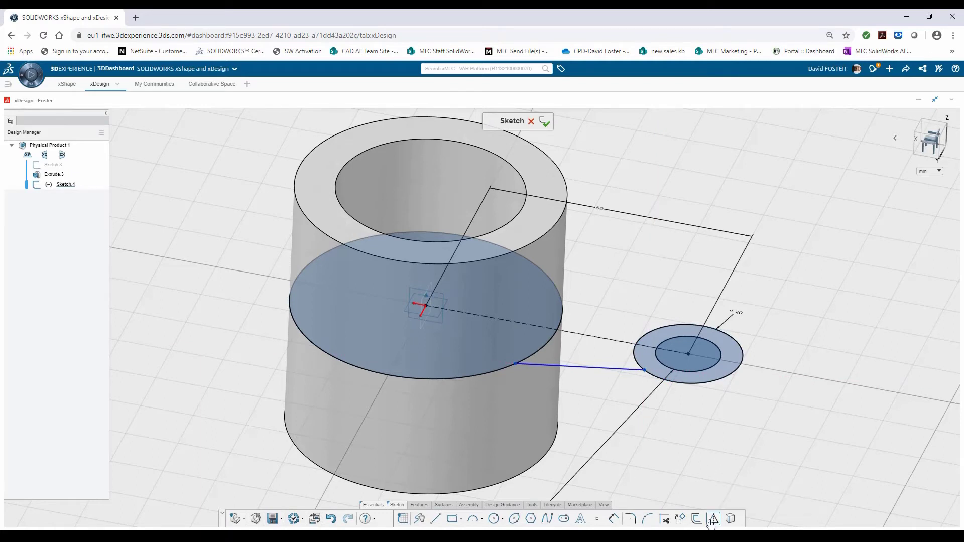
click(620, 372)
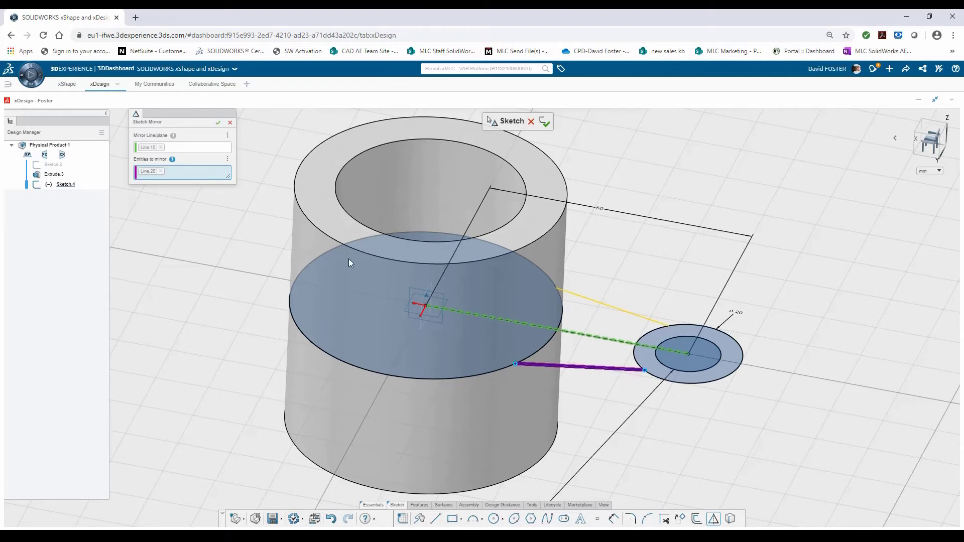
click(218, 123)
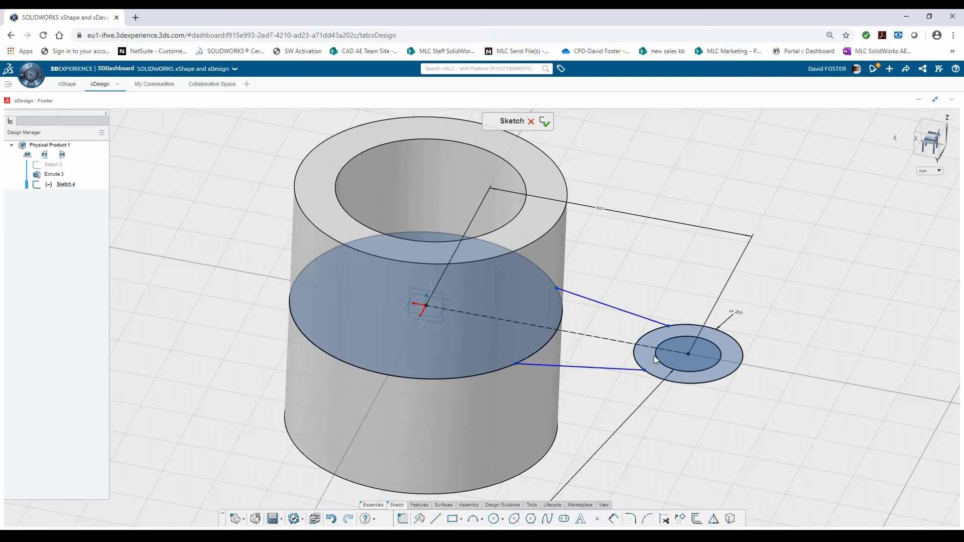
Make both arm lines tangent to the boss's outer circle and the large tube circle.
drag(645, 371, 664, 380)
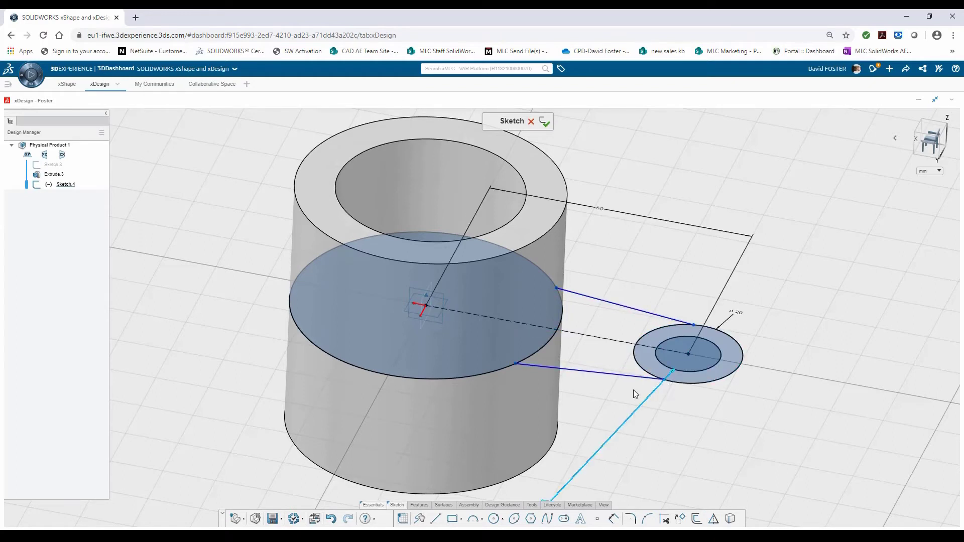
click(663, 377)
click(662, 380)
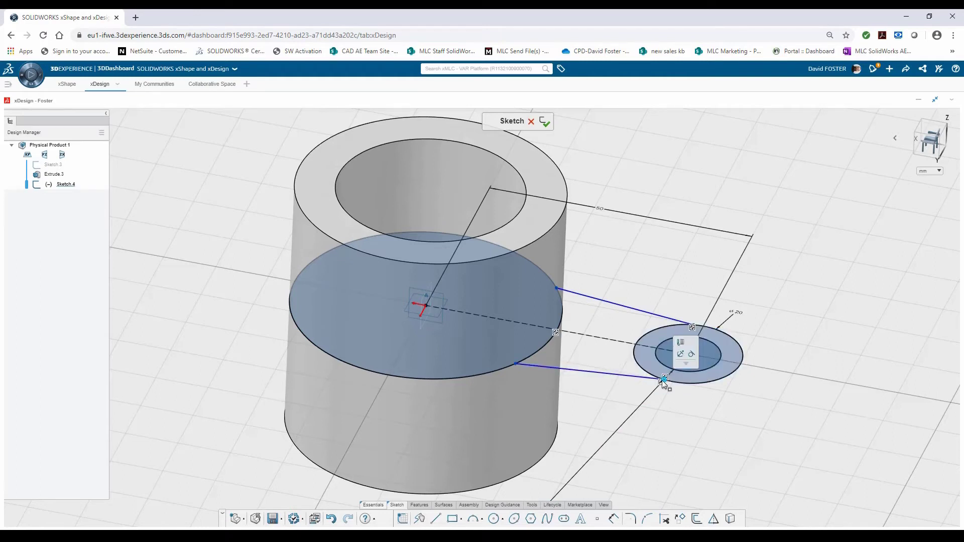
click(692, 357)
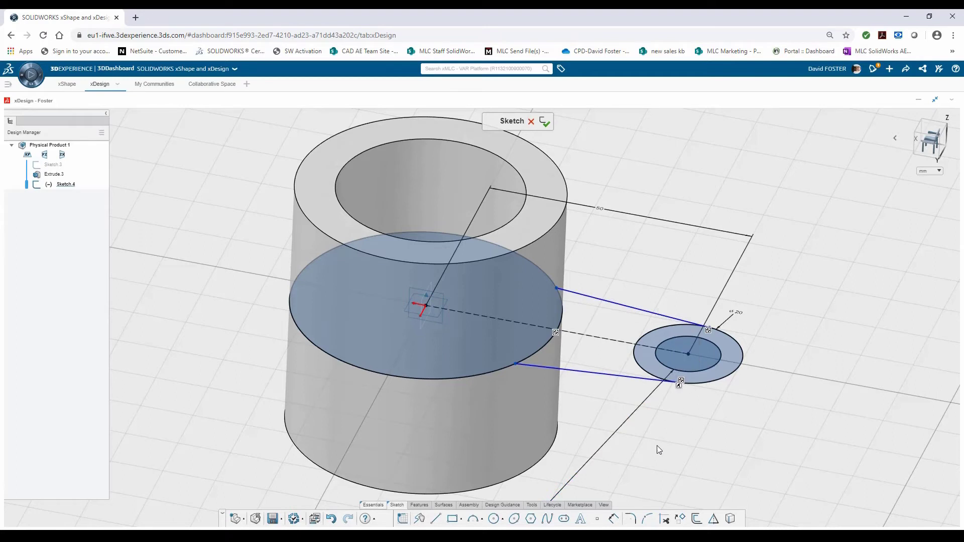
click(516, 363)
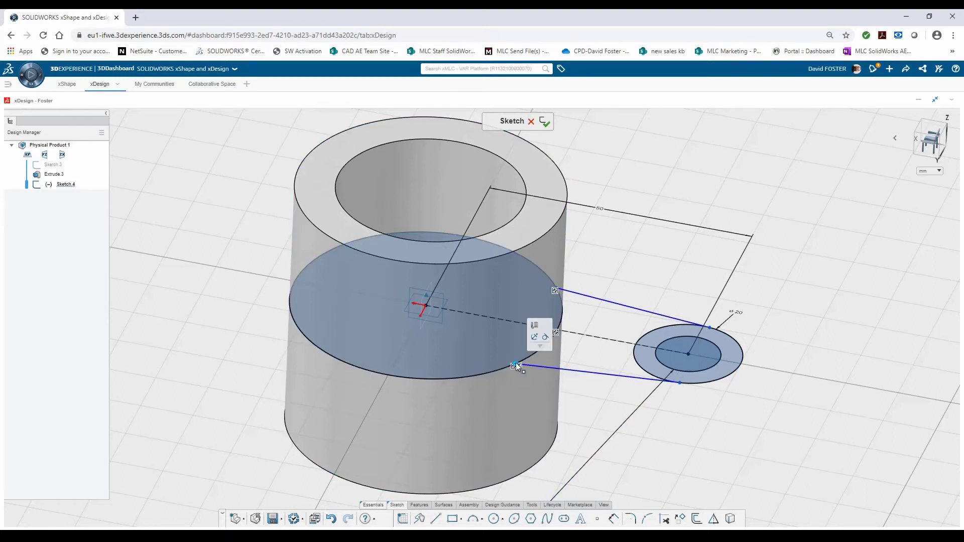
click(545, 340)
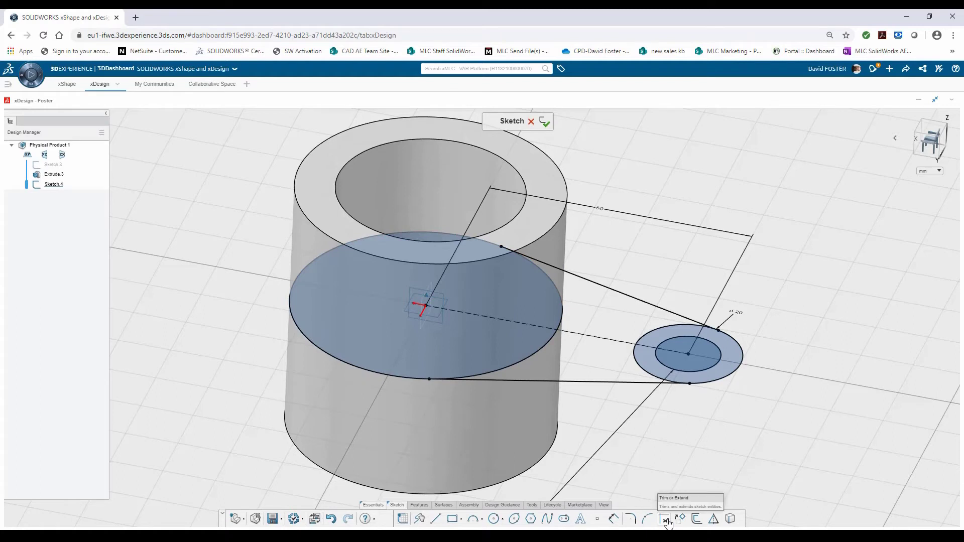
Trim the unneeded arc of the large circle and both arcs of the boss's outer circle.
click(667, 522)
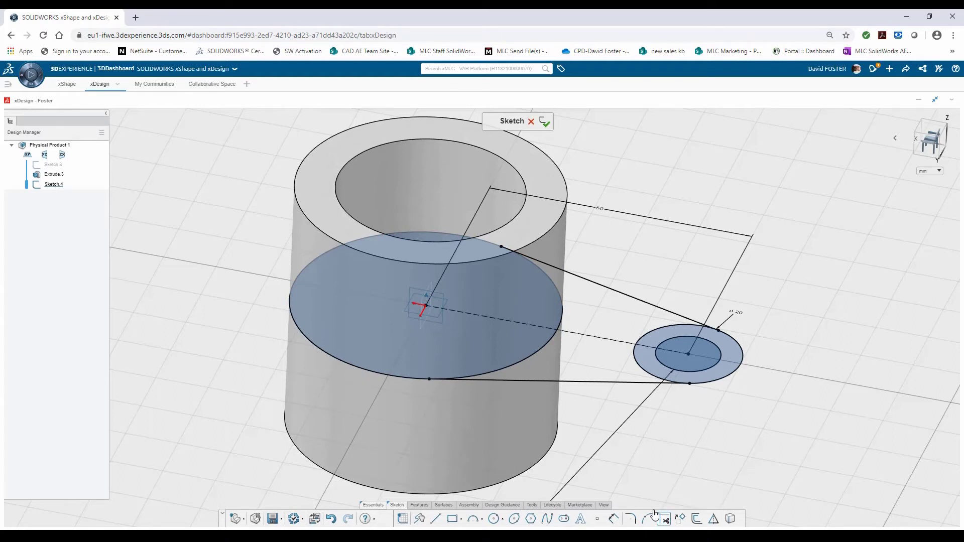
click(329, 358)
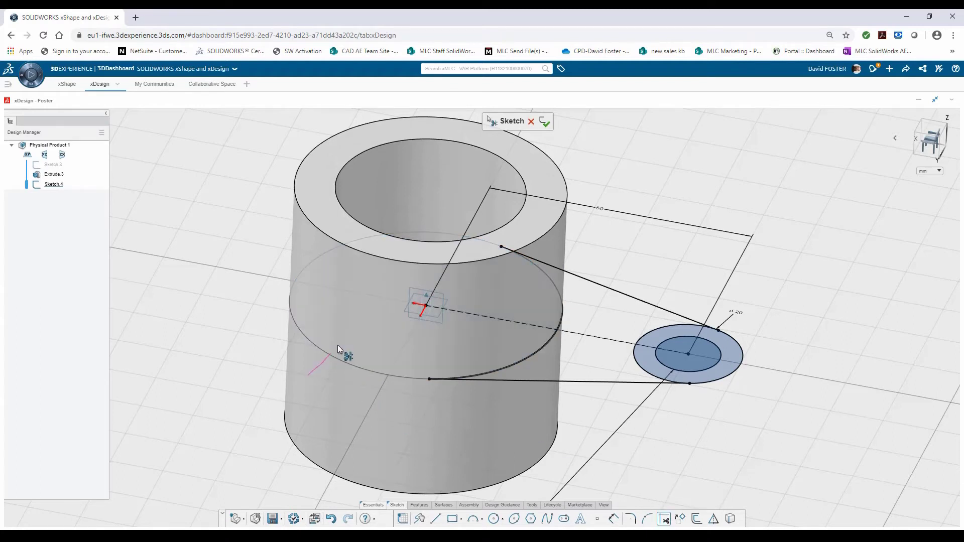
click(636, 361)
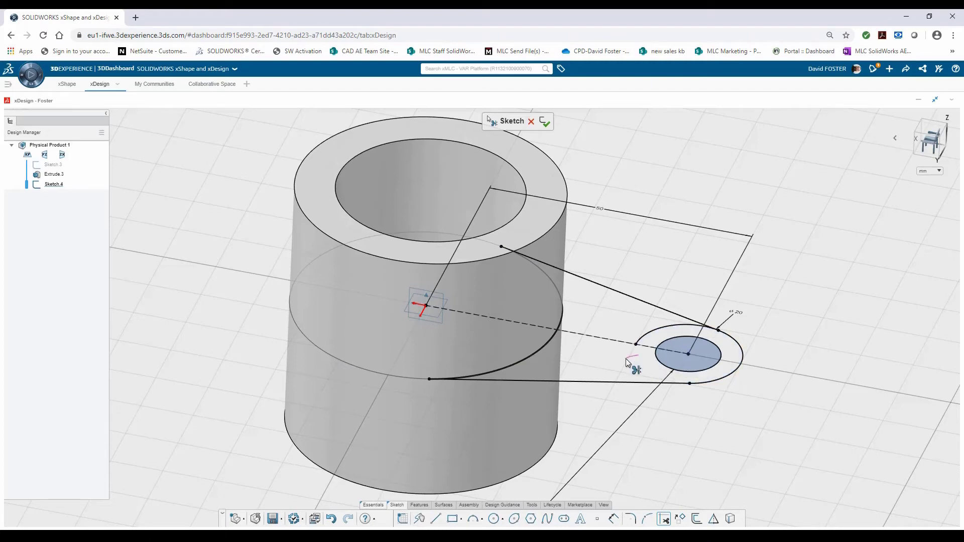
click(650, 332)
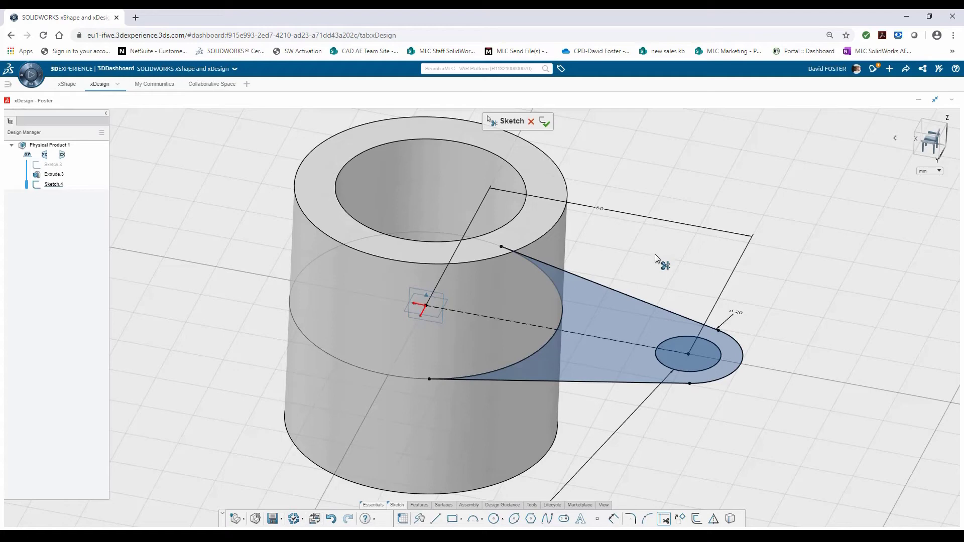
Extrude the arm profile Midplane to 30 mm as a solid arm joined to the tube.
mouse_move(422, 512)
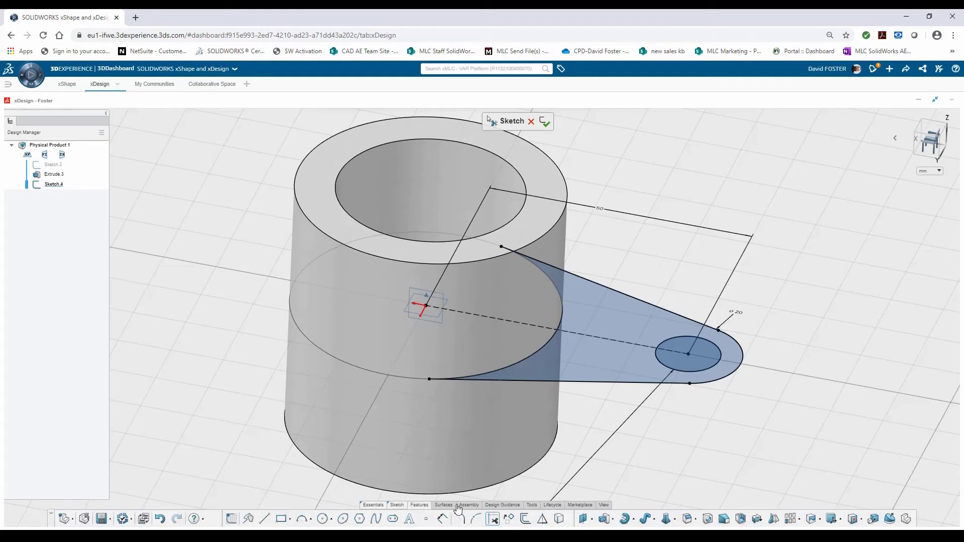
click(605, 520)
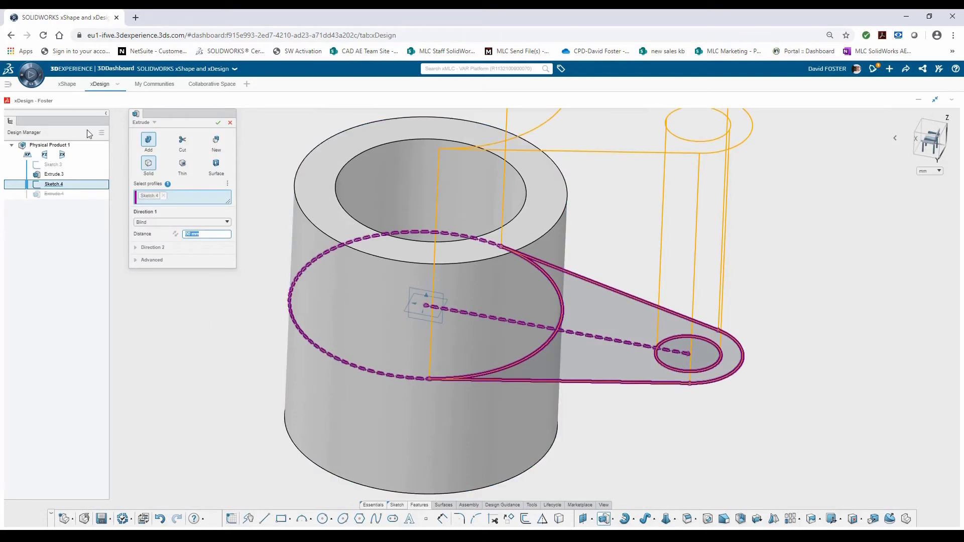
click(182, 222)
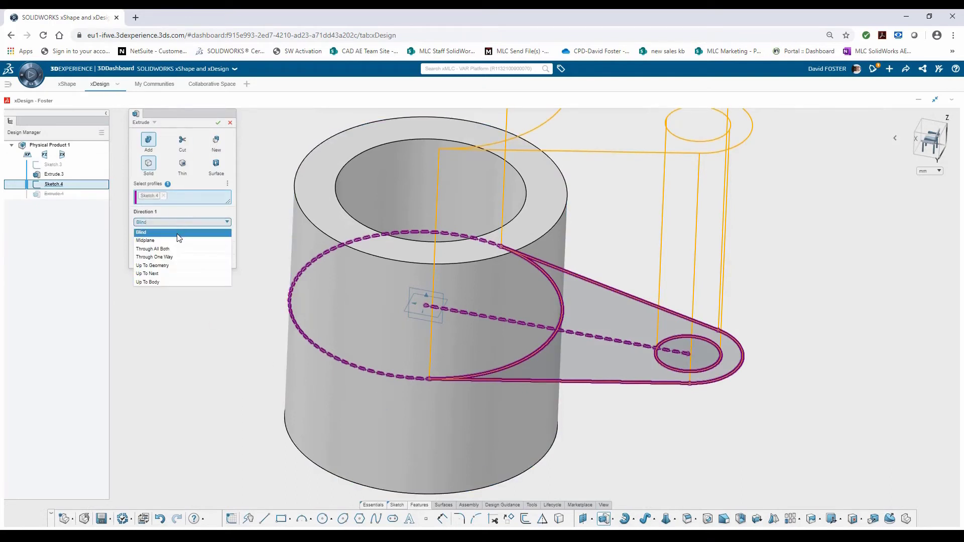
click(180, 245)
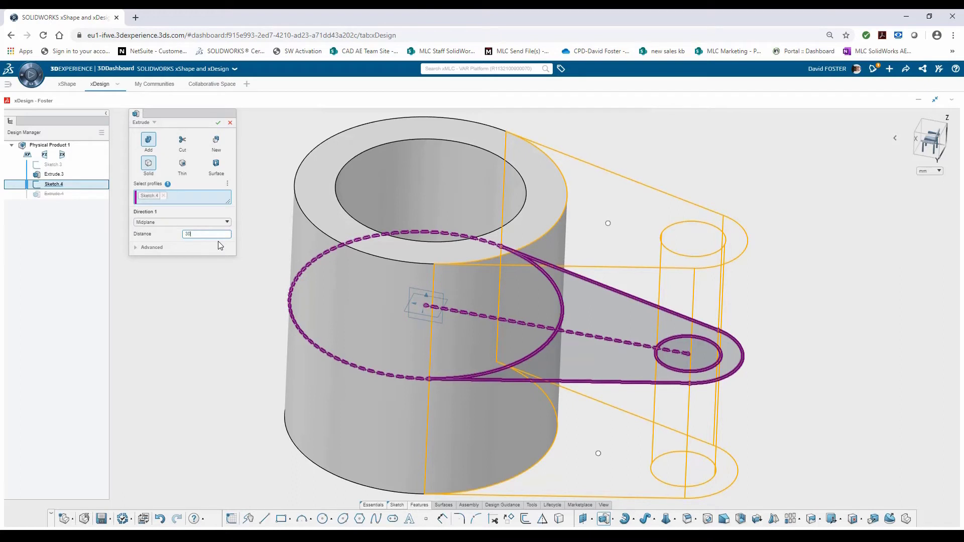
key(Return)
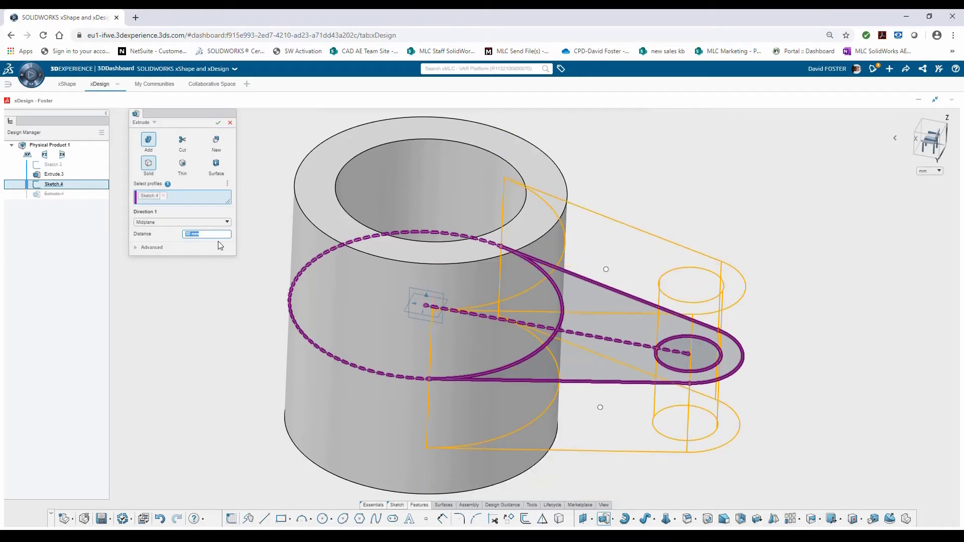
click(219, 125)
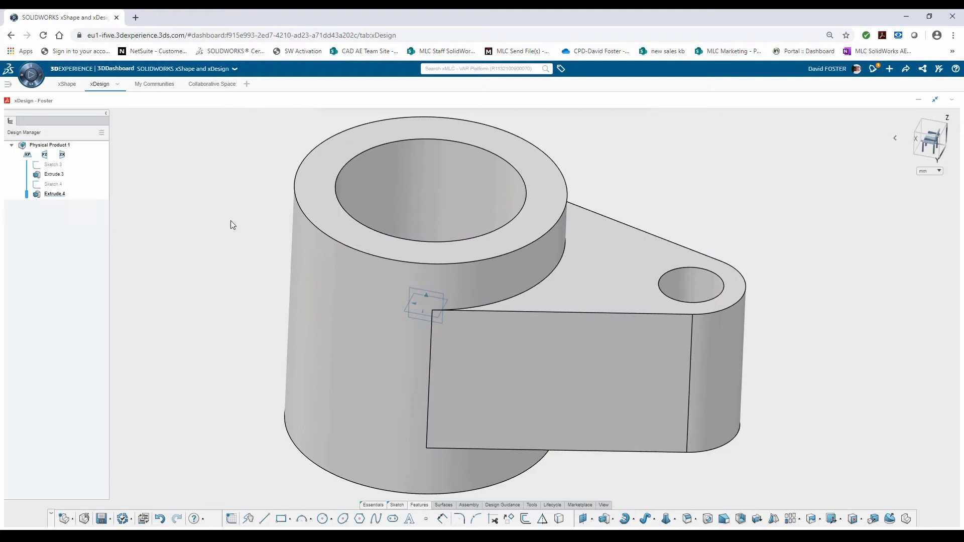
middle_drag(760, 322, 762, 280)
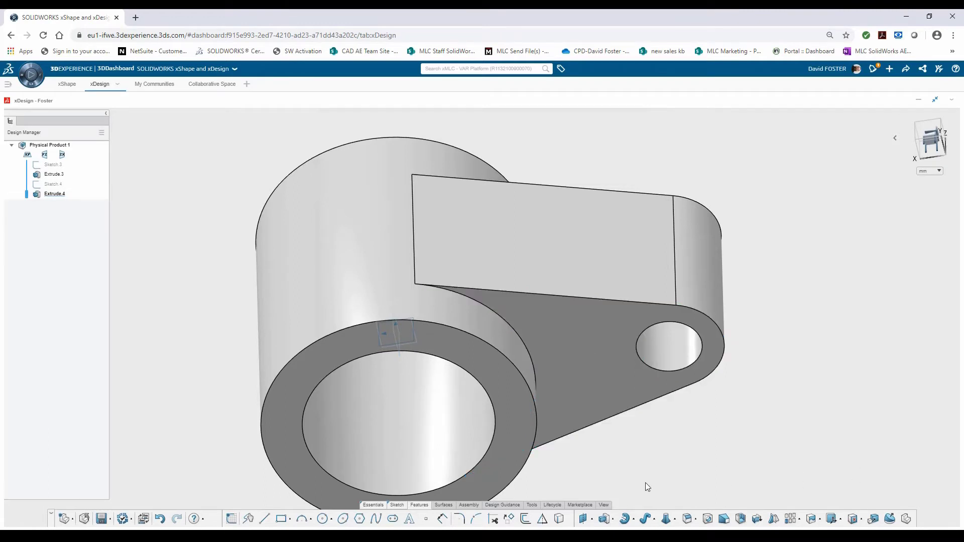
Shell the part with 5 mm walls, leaving the arm's bottom face open.
click(741, 519)
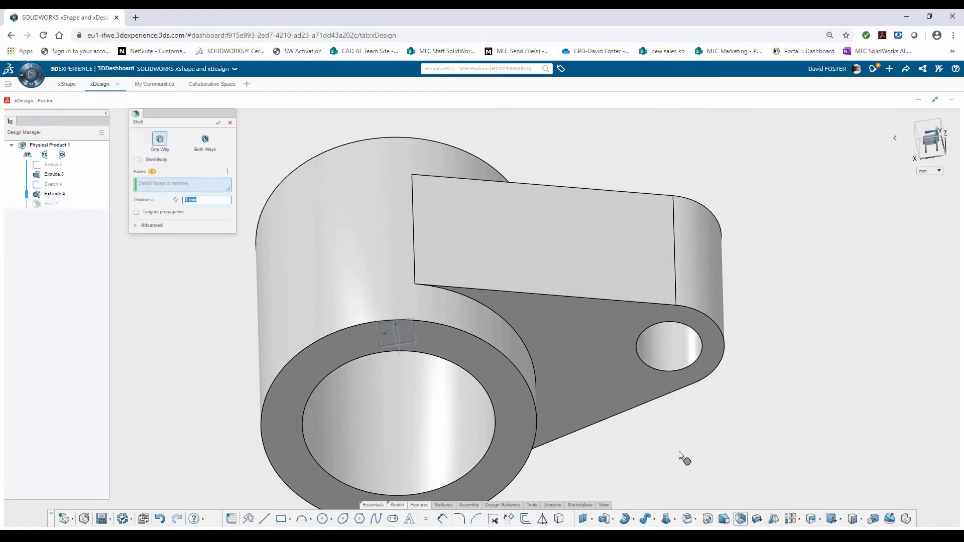
click(592, 351)
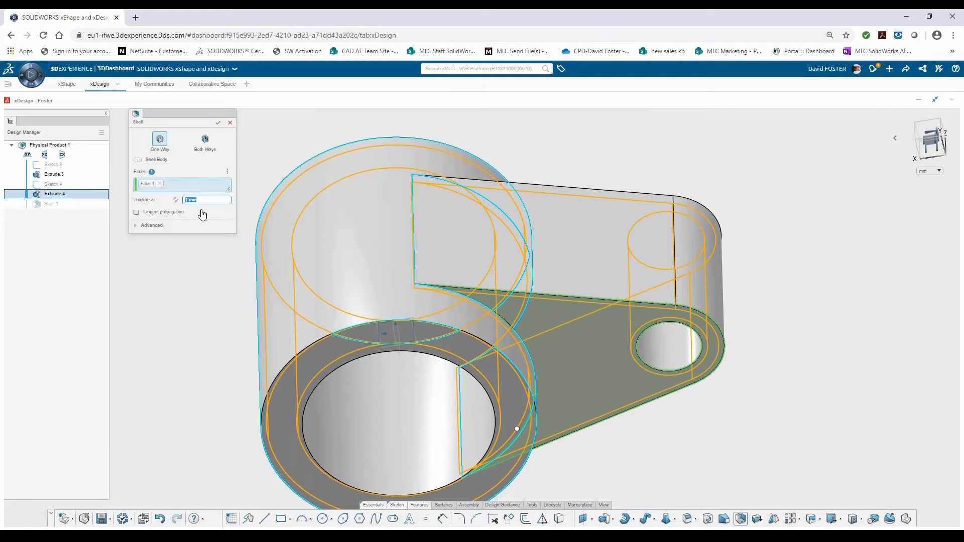
text(5)
click(218, 123)
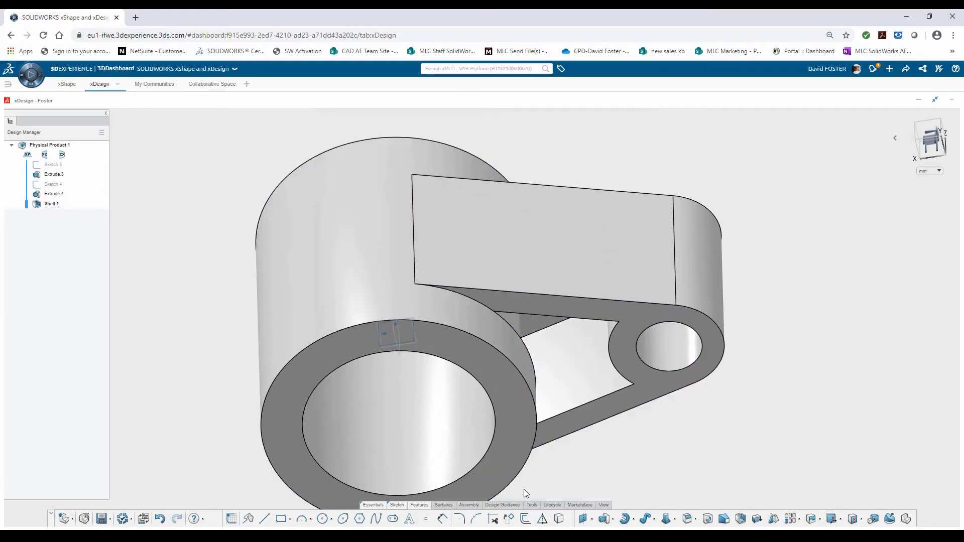
Section the part on the ZX plane and flip to view the other half.
click(532, 505)
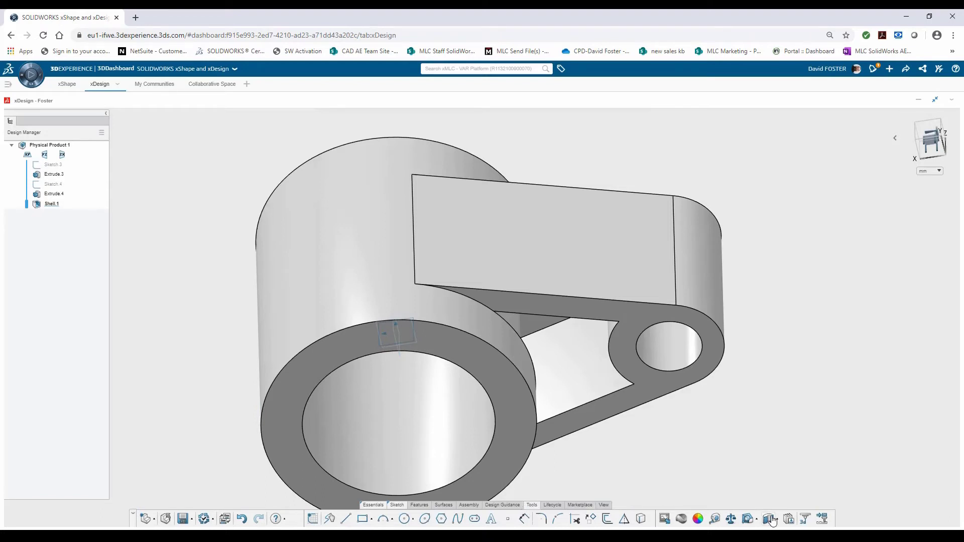
click(386, 348)
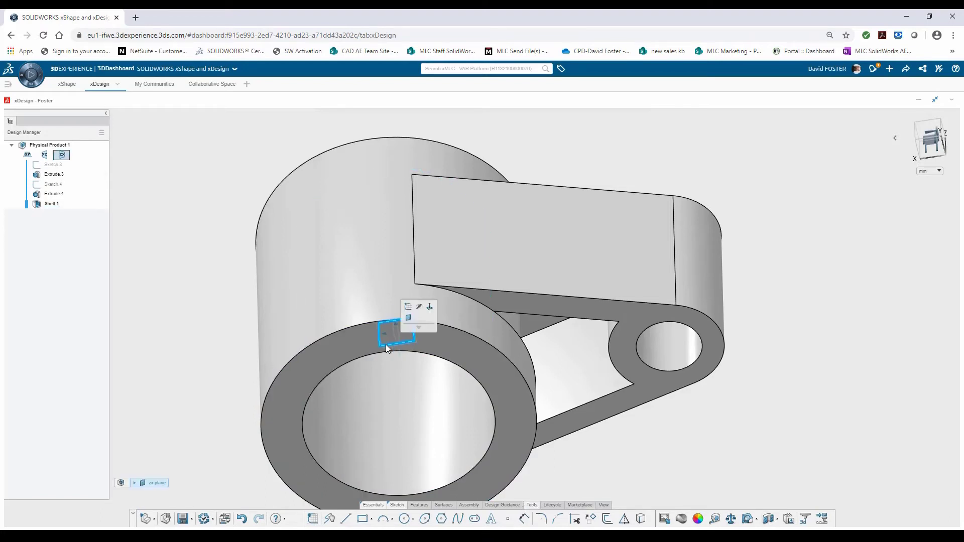
click(769, 520)
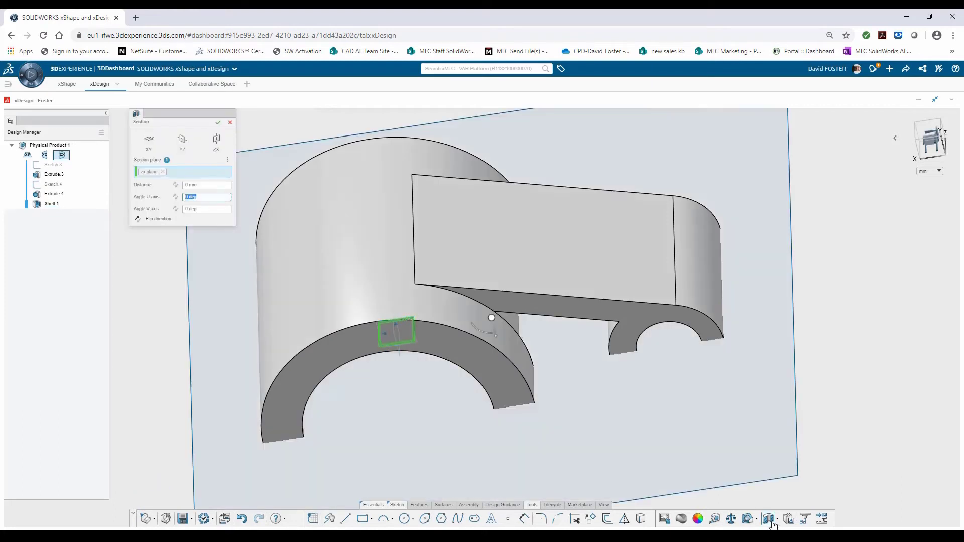
click(138, 220)
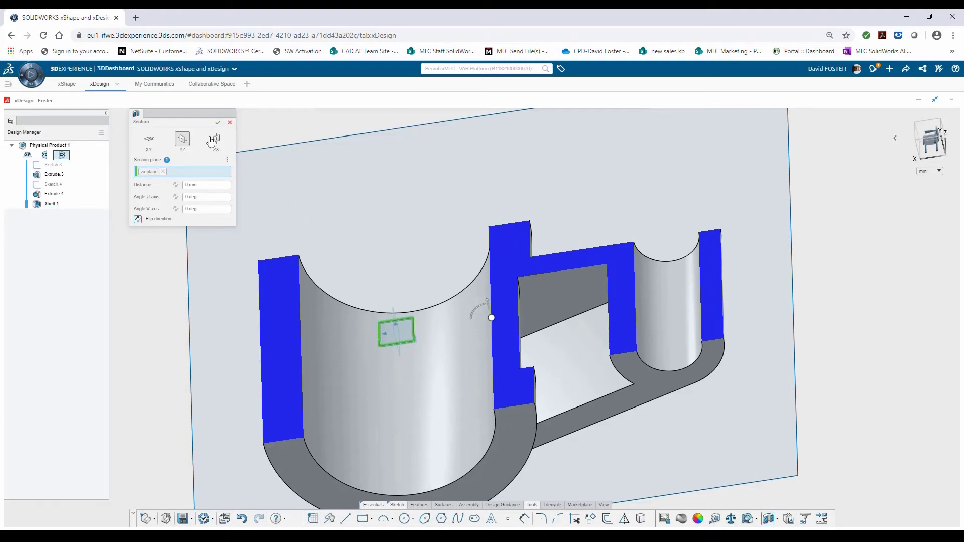
Exit the section view and reopen Shell.1 for editing.
click(229, 124)
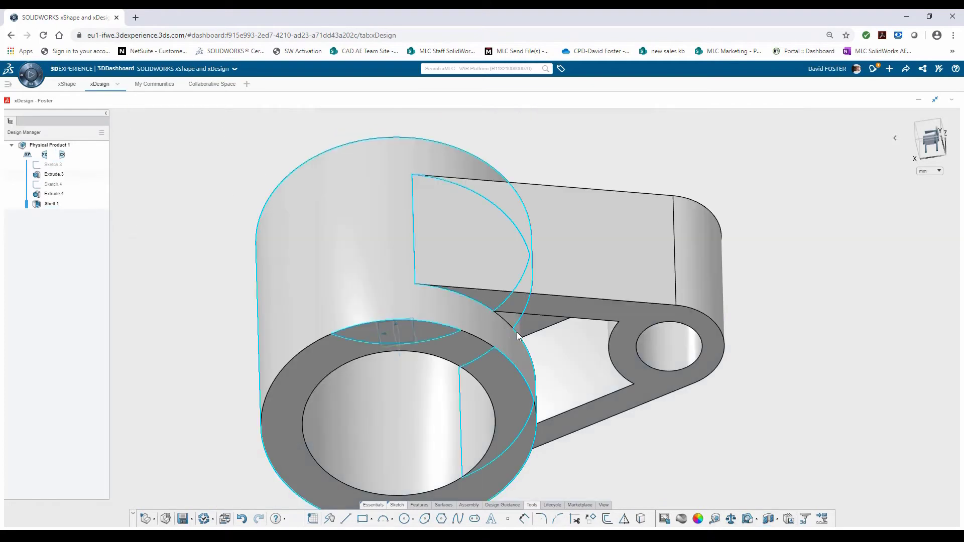
click(595, 360)
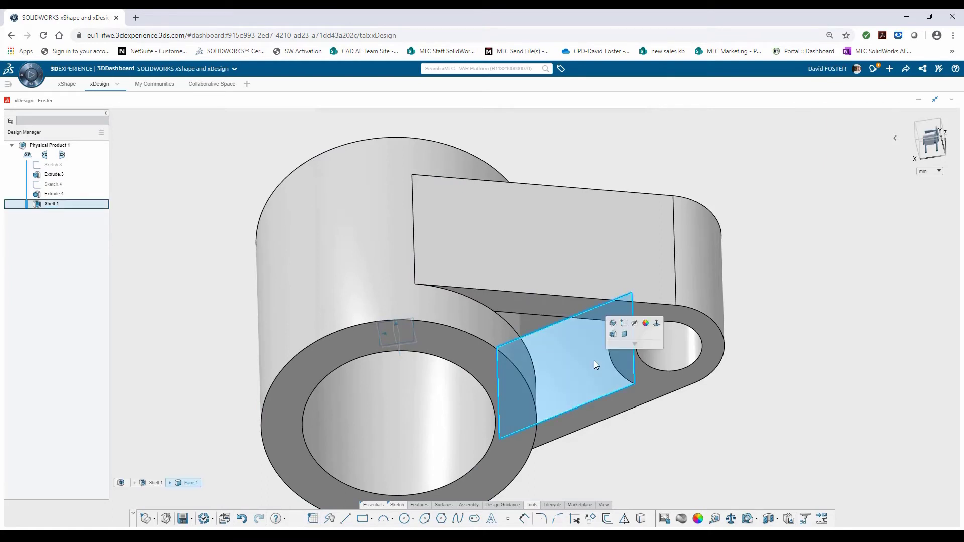
click(613, 324)
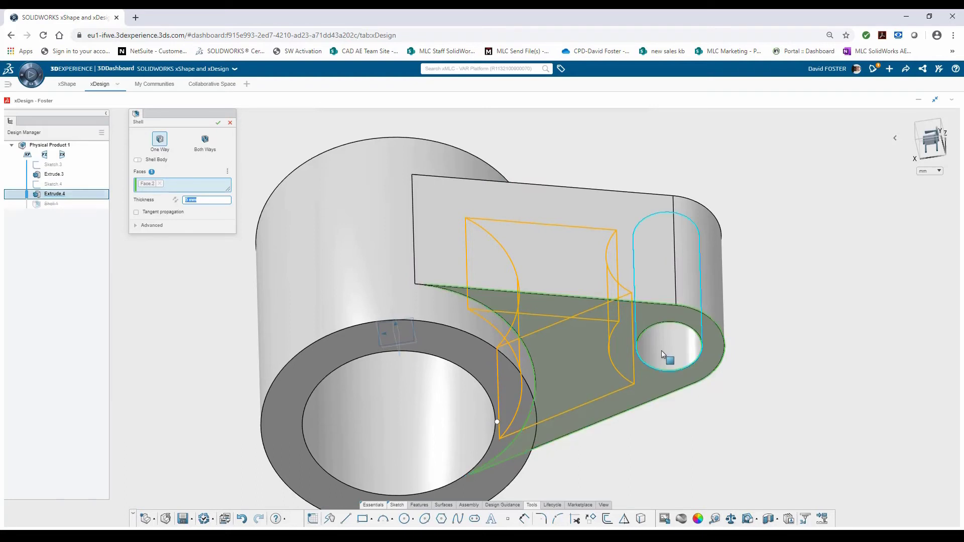
Give the bore face a custom shell thickness of 7.5 mm, entered as (50-35)/2.
click(152, 227)
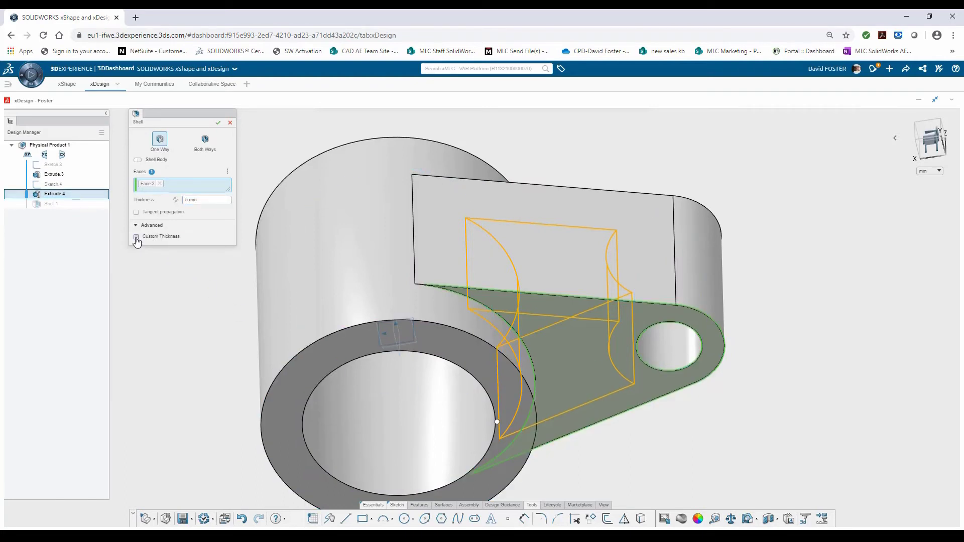
click(136, 237)
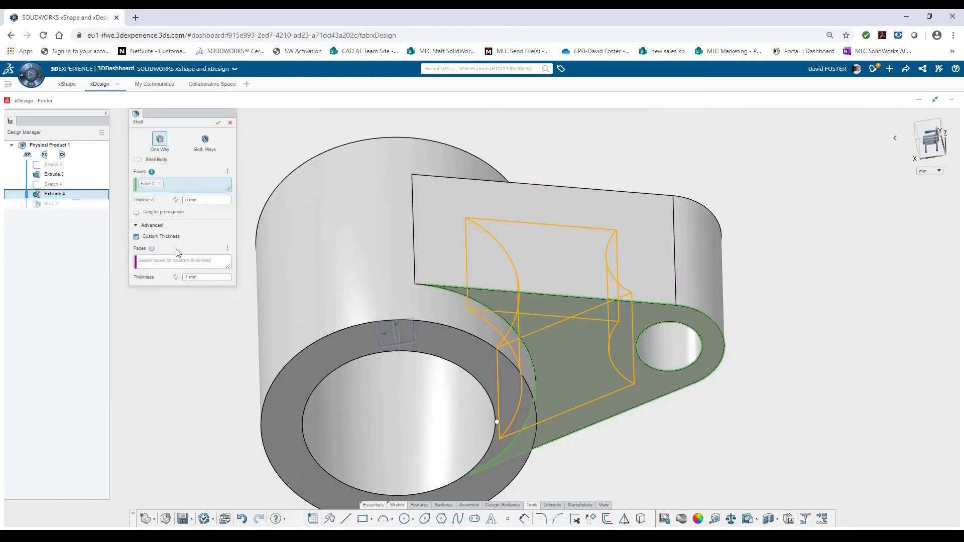
click(452, 434)
click(214, 278)
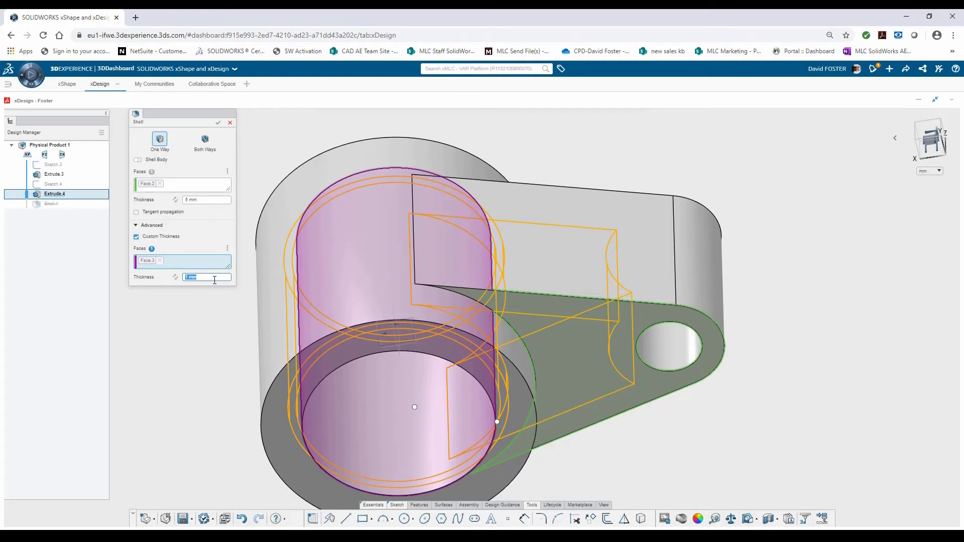
text(50-35)
key(Return)
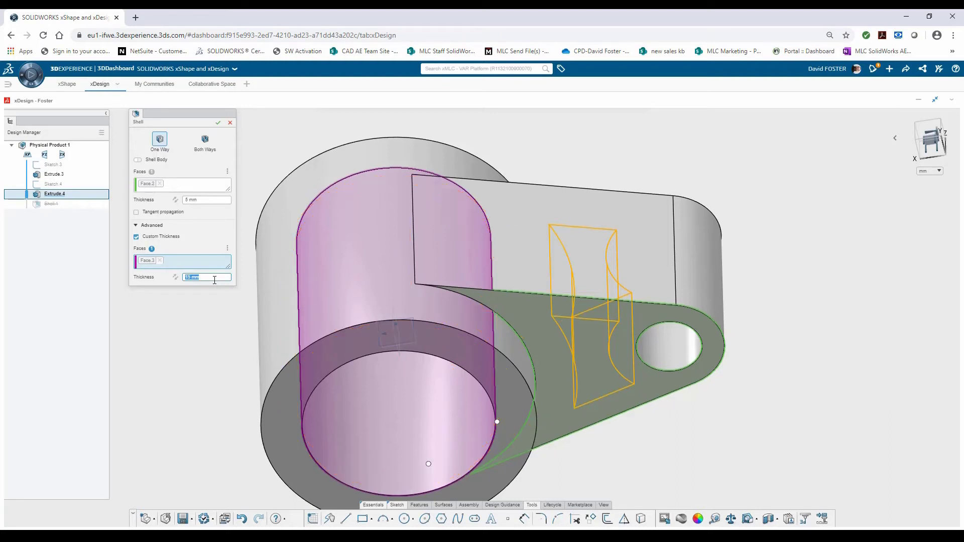
click(214, 278)
key(Return)
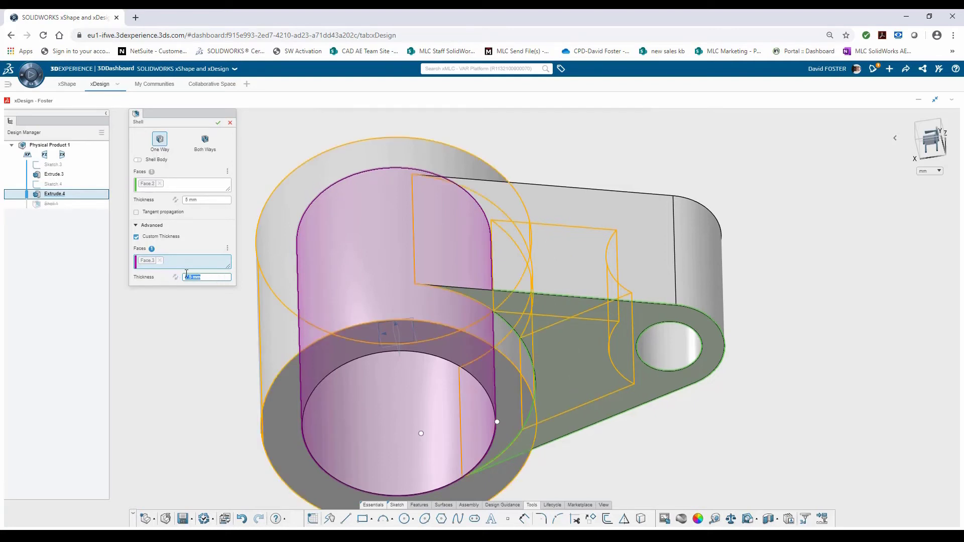
Confirm the updated shell and orbit the part to face the bore.
click(218, 122)
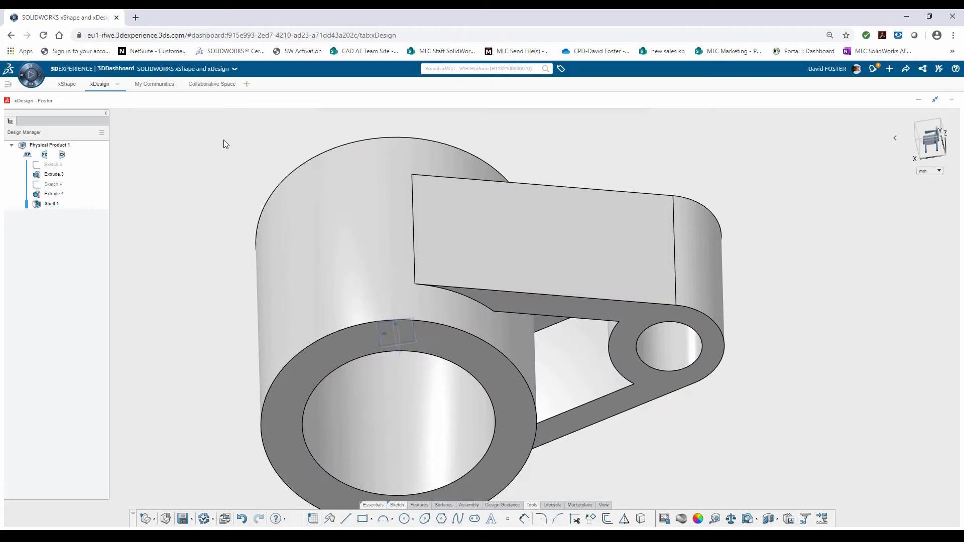
middle_drag(654, 408, 664, 434)
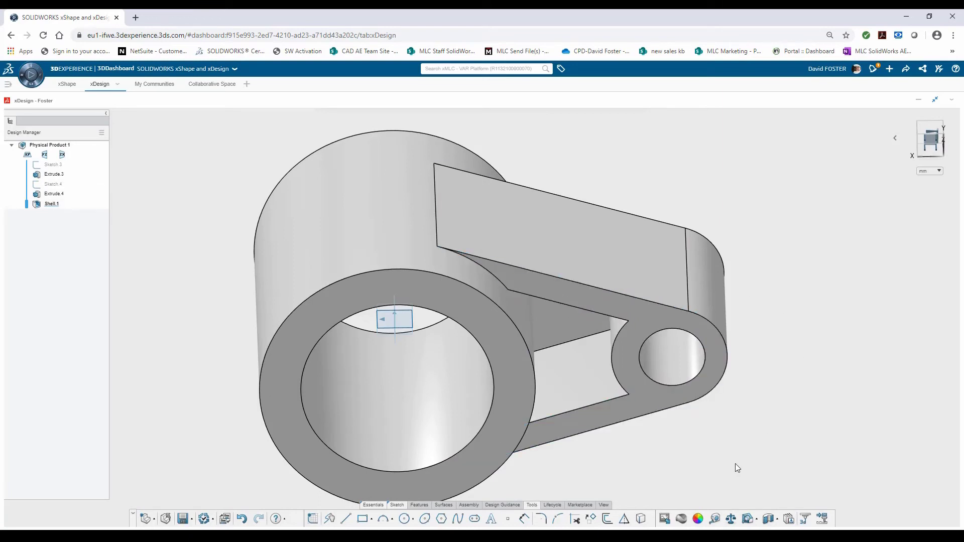
click(431, 501)
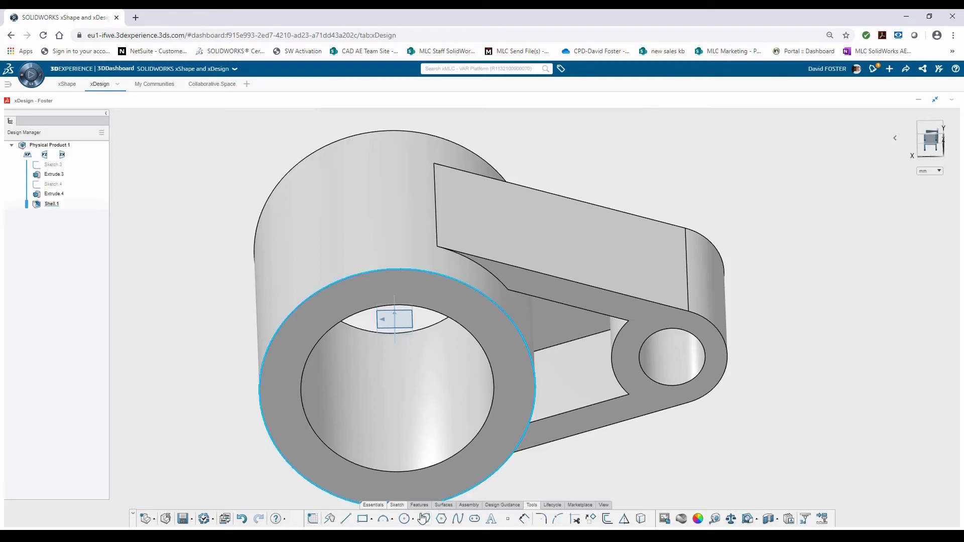
click(420, 505)
click(646, 447)
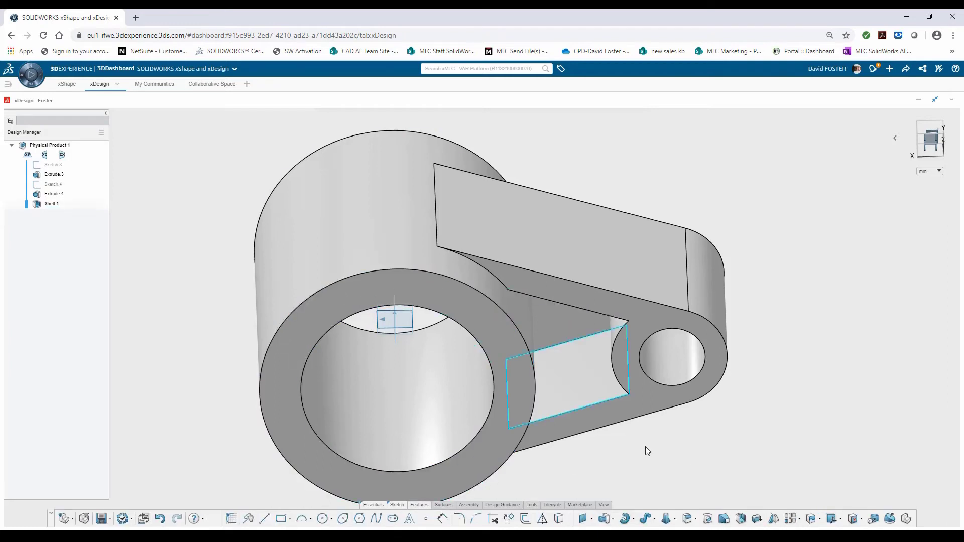
Fillet the web's upper edge, arm edge chain, top face, boss cylinder and web underside at 1 mm.
click(687, 519)
click(605, 316)
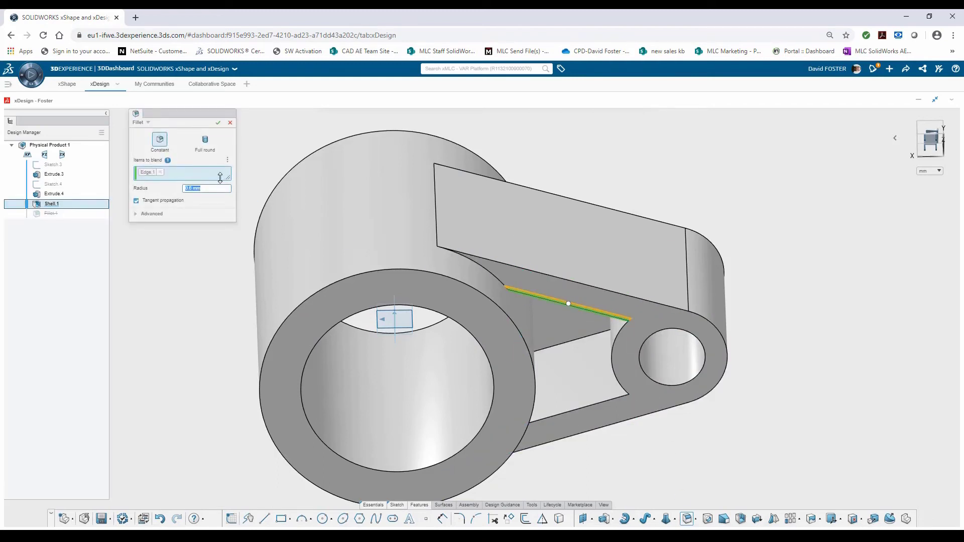
text(1)
key(Return)
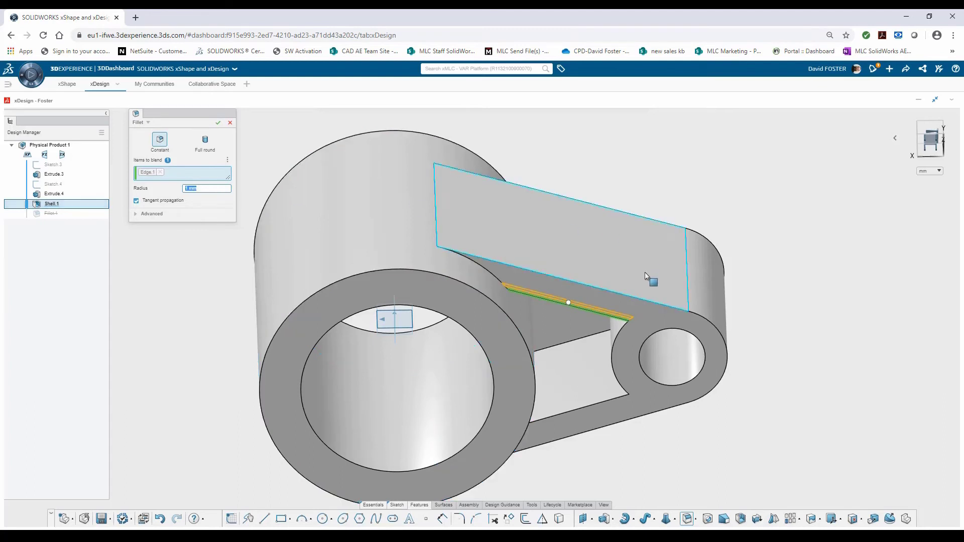
click(703, 320)
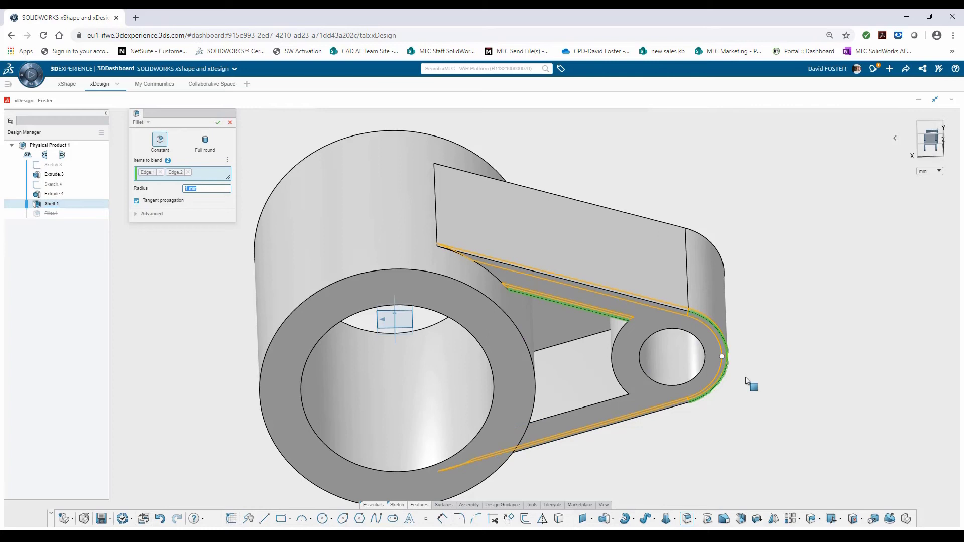
click(563, 225)
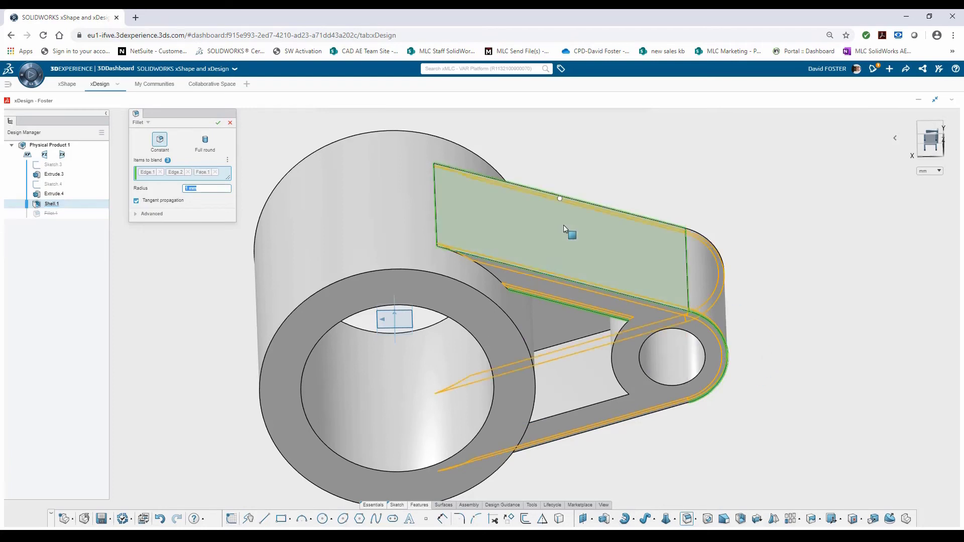
click(357, 210)
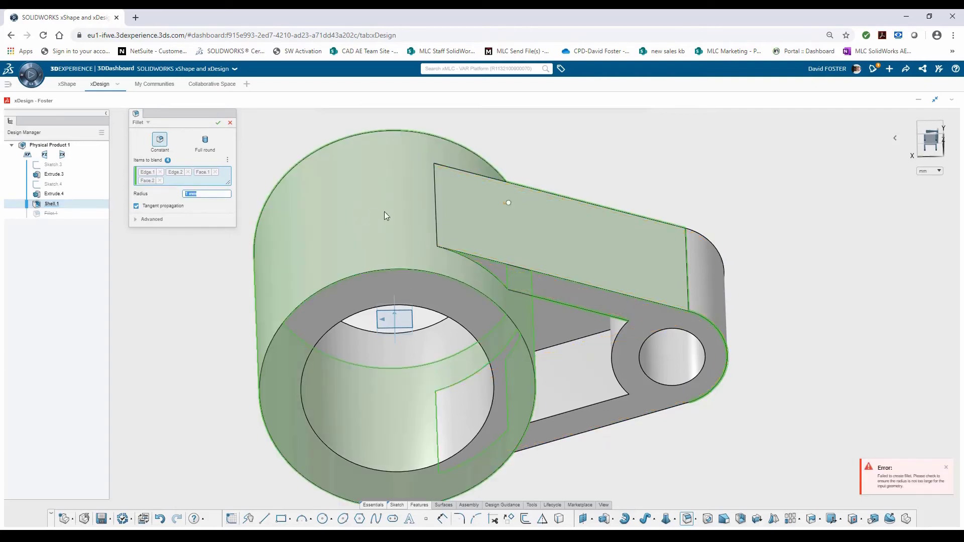
click(566, 393)
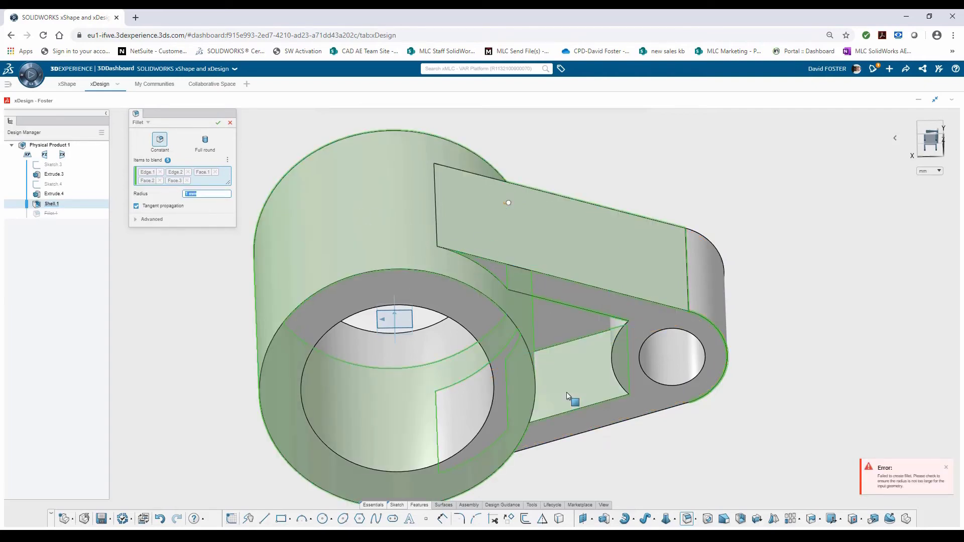
Add two inner faces to the 1 mm fillet and confirm it.
middle_drag(567, 393, 583, 341)
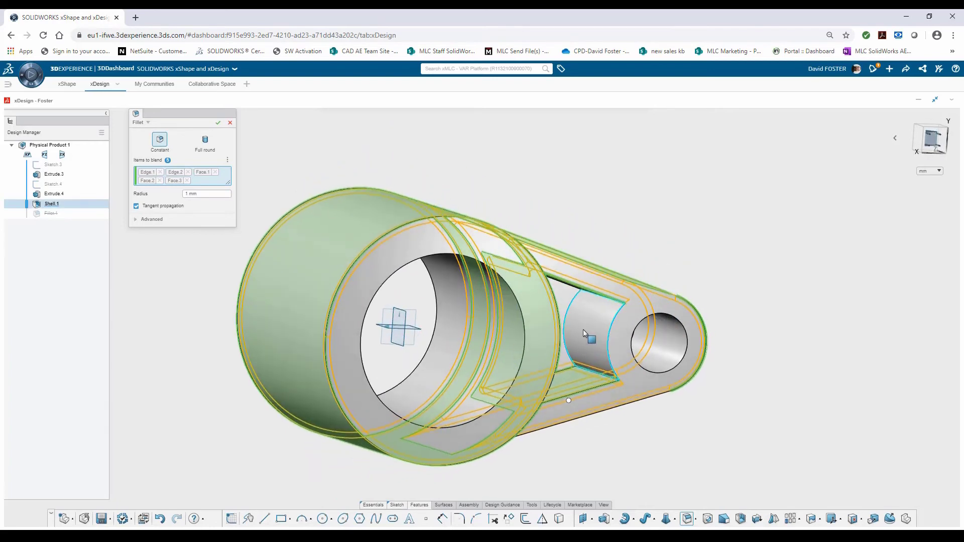
click(583, 329)
click(561, 295)
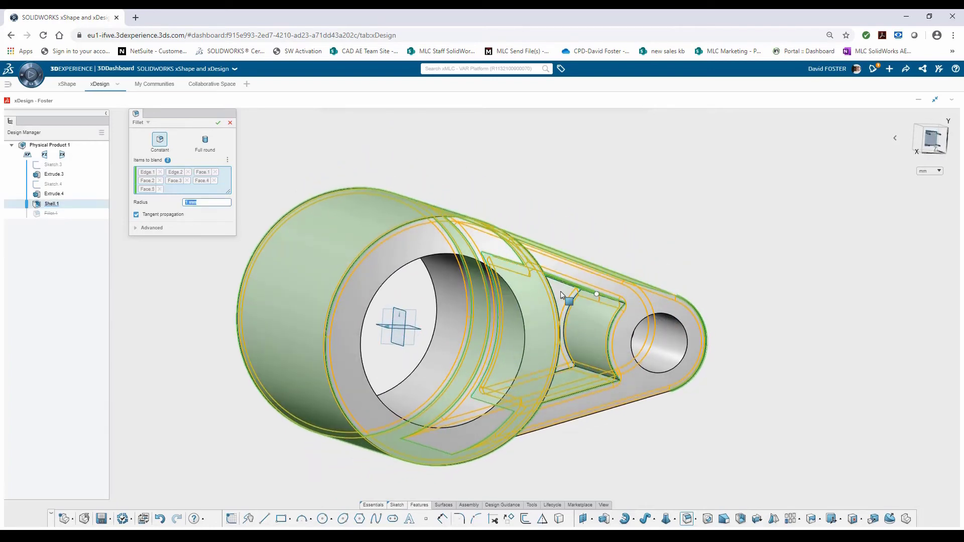
click(218, 123)
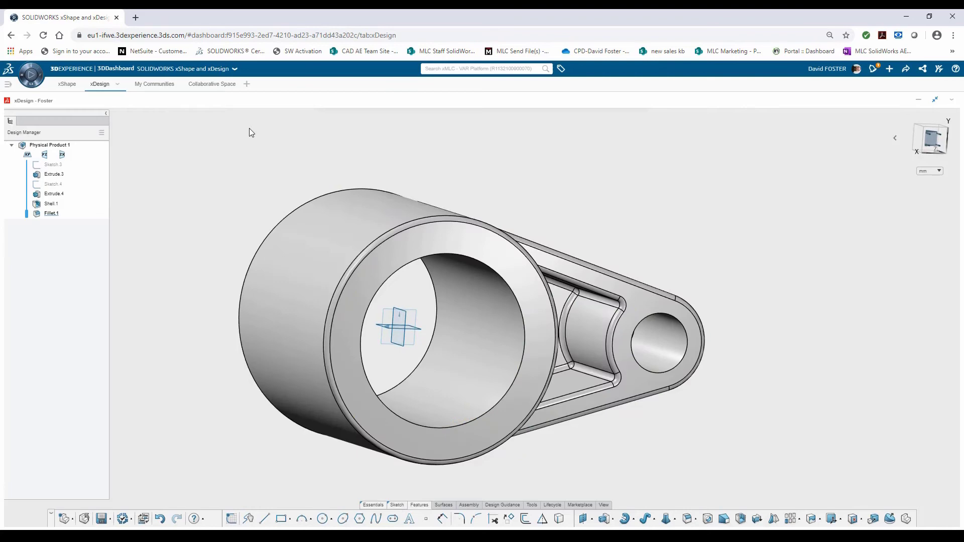
middle_drag(677, 194, 623, 296)
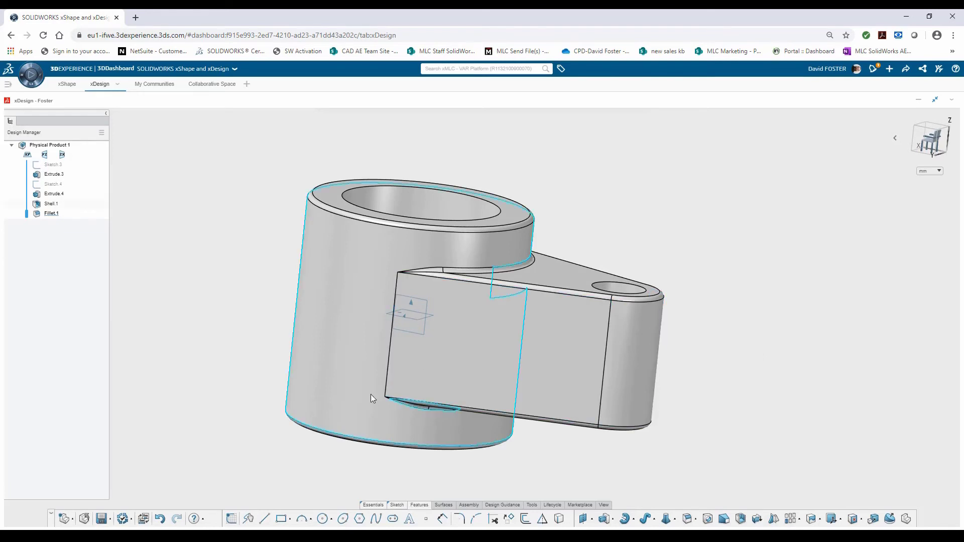
Sketch on the ZX plane a rectangle from the origin to the boss's bottom edge.
click(426, 302)
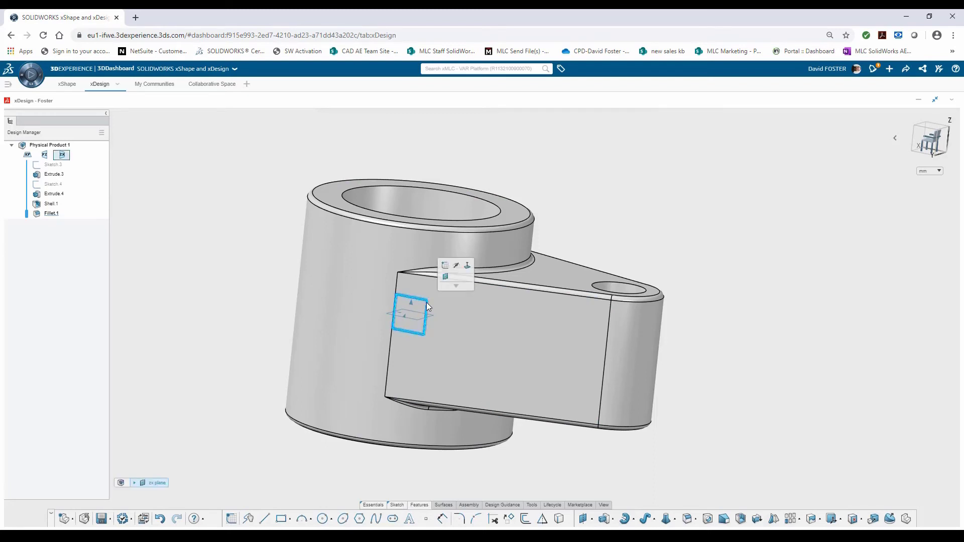
click(444, 267)
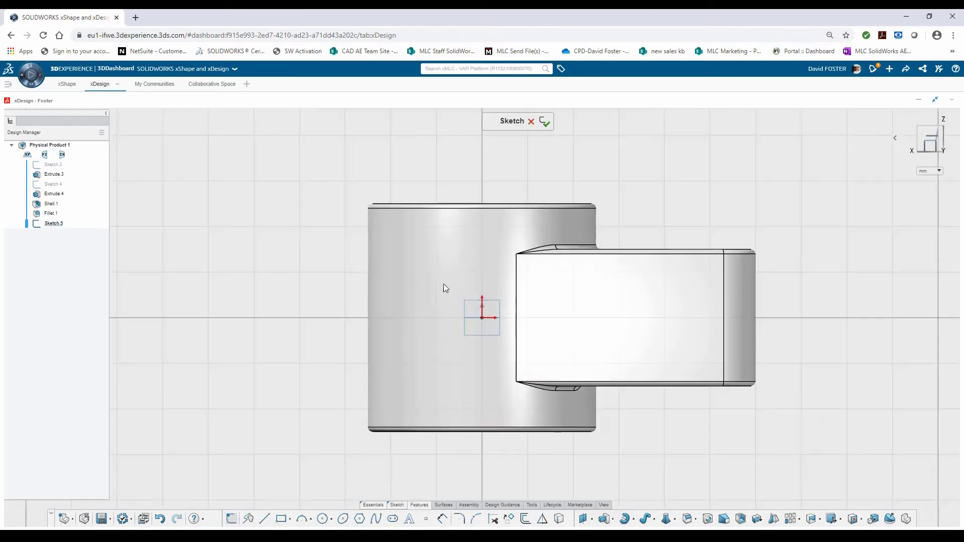
click(282, 521)
mouse_move(482, 317)
mouse_down()
mouse_move(531, 409)
mouse_move(559, 432)
mouse_up()
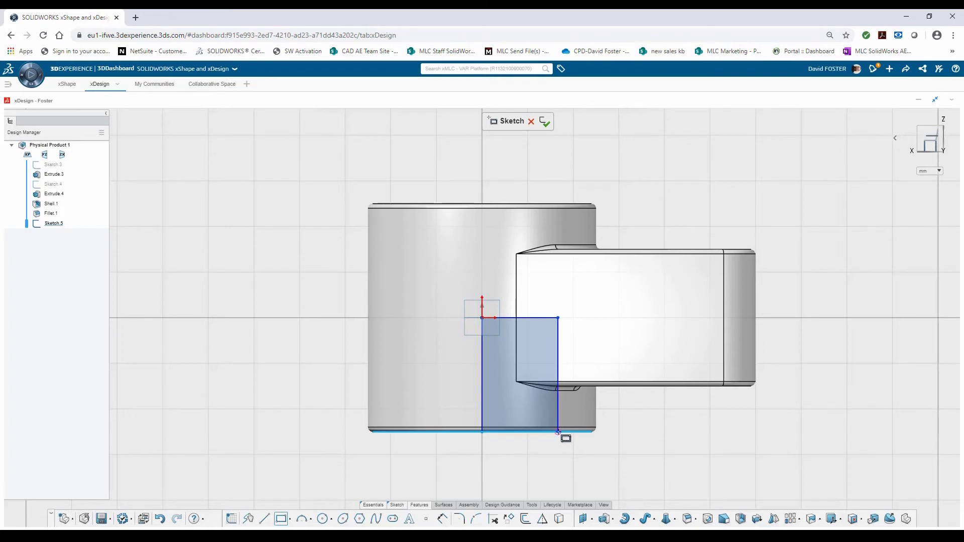
key(Escape)
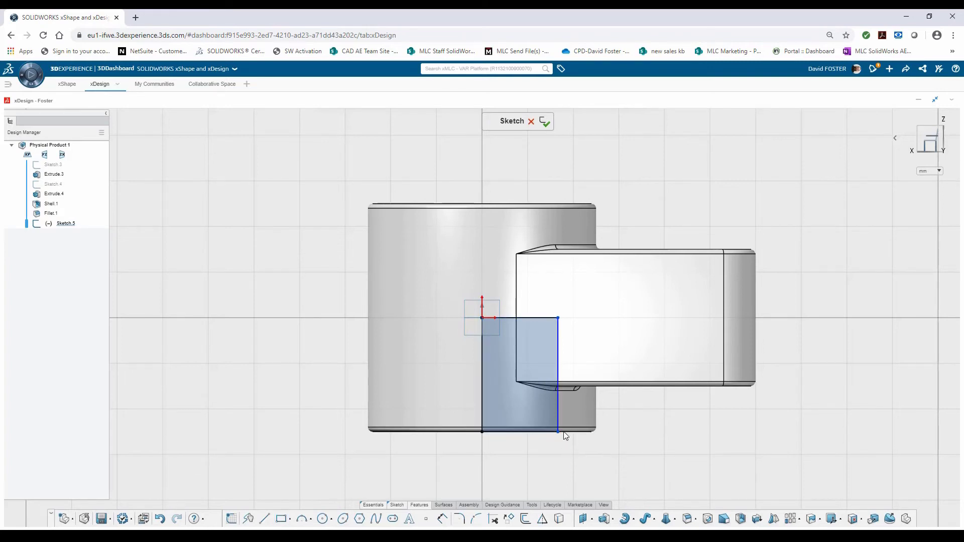
Adjust the rectangle's right side, nudging its top-right corner slightly outward.
click(558, 432)
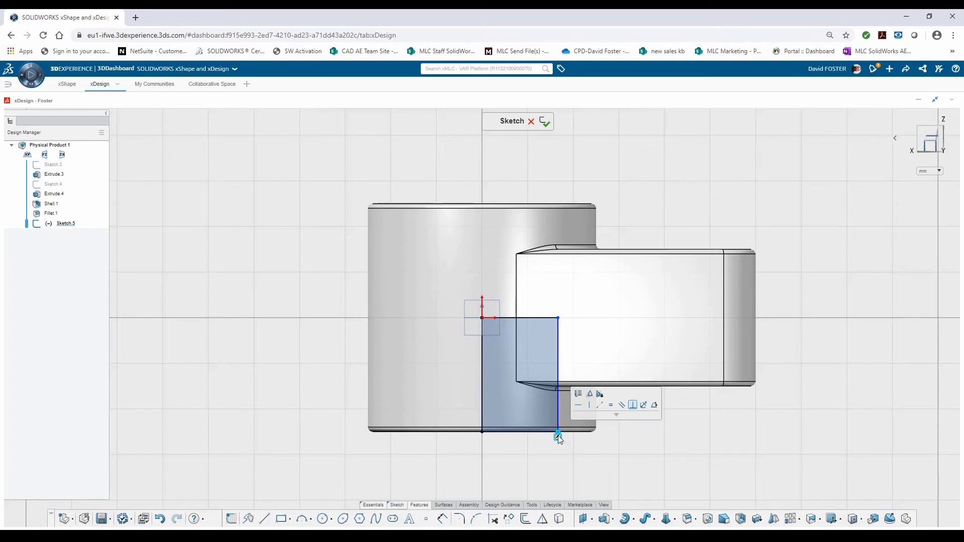
click(558, 318)
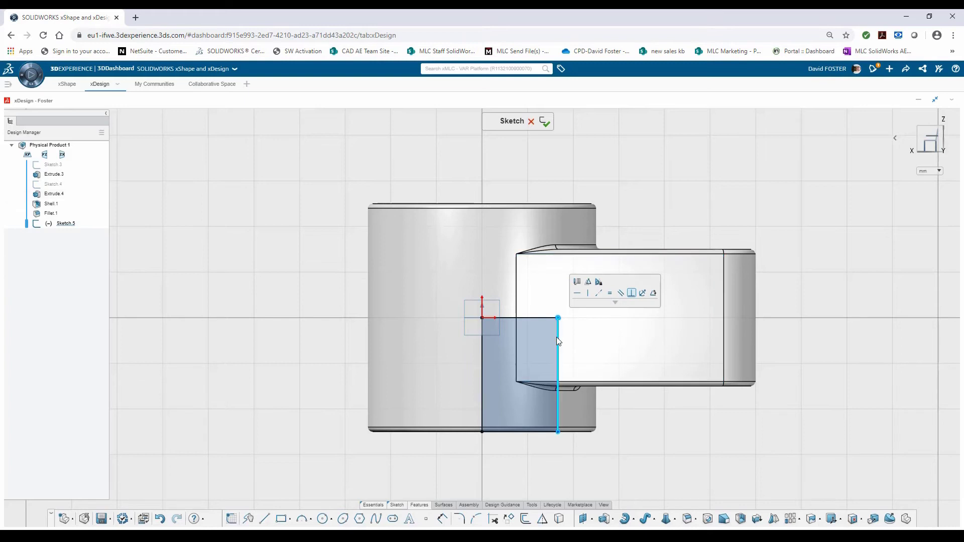
click(556, 337)
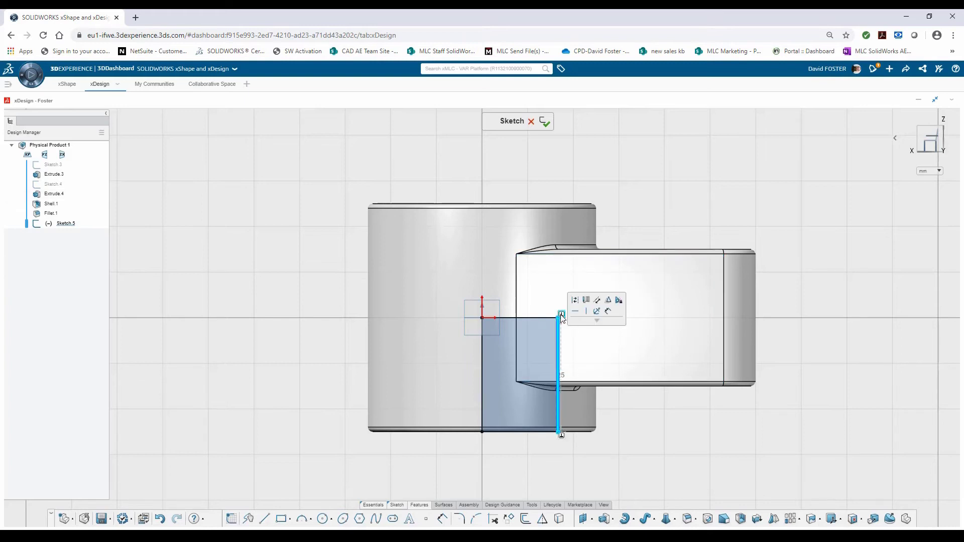
click(562, 315)
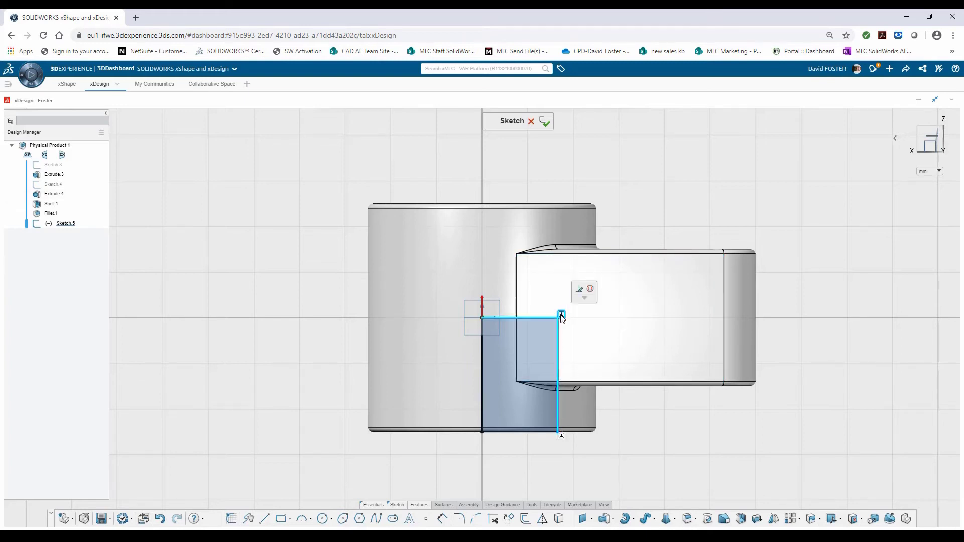
key(Escape)
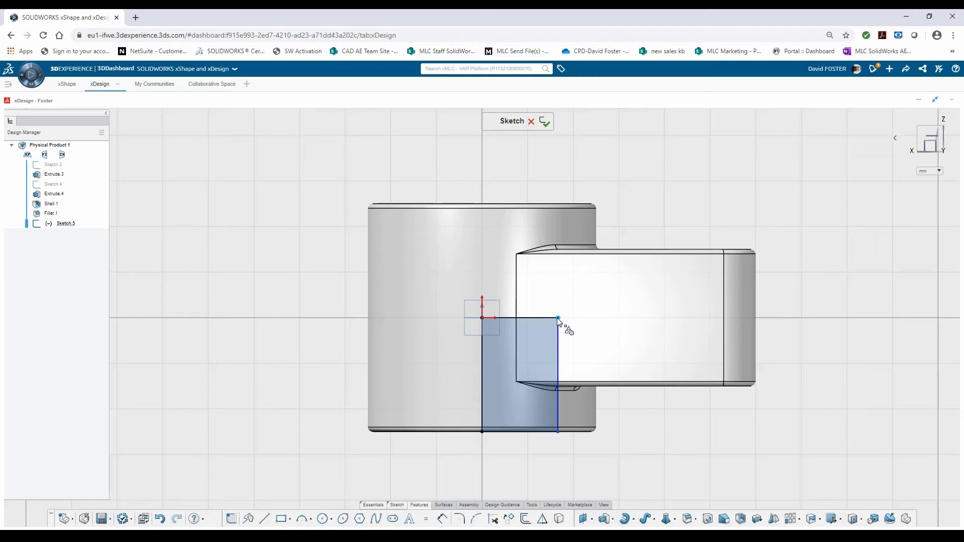
right_click(557, 319)
mouse_move(557, 319)
mouse_down()
mouse_move(549, 318)
mouse_move(562, 318)
mouse_up()
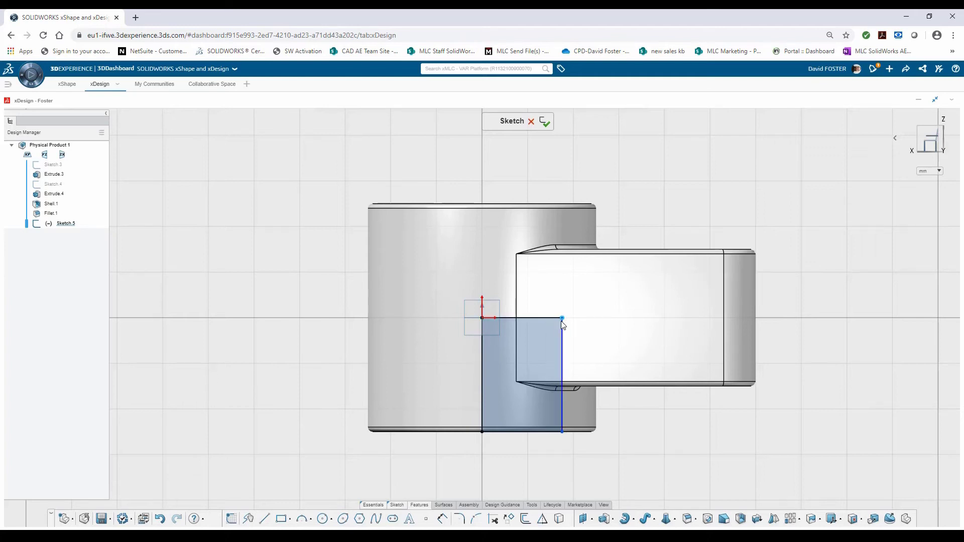
click(563, 337)
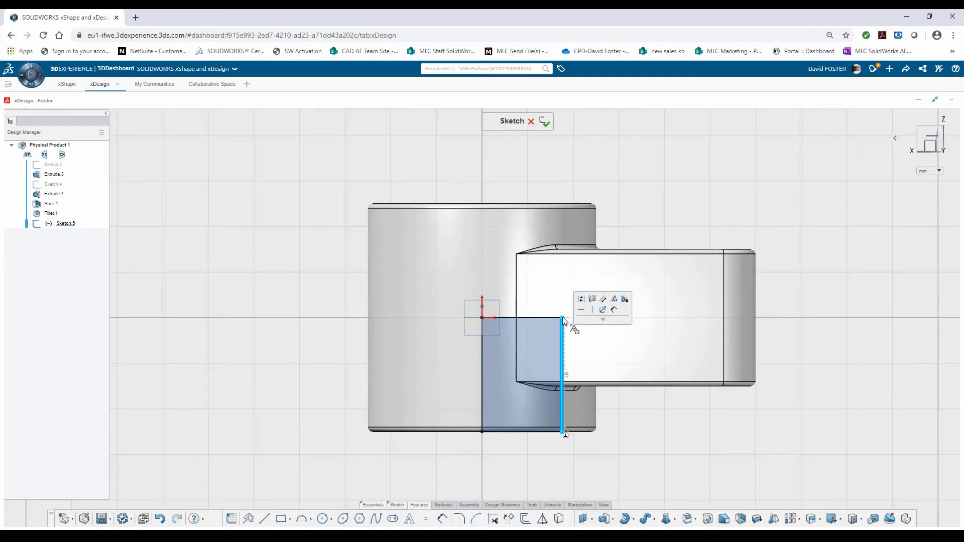
click(562, 433)
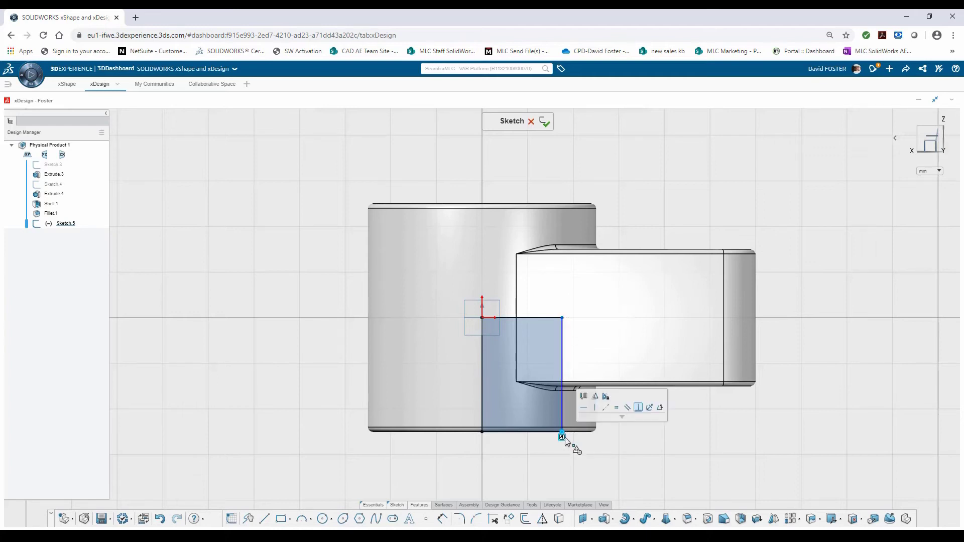
click(566, 435)
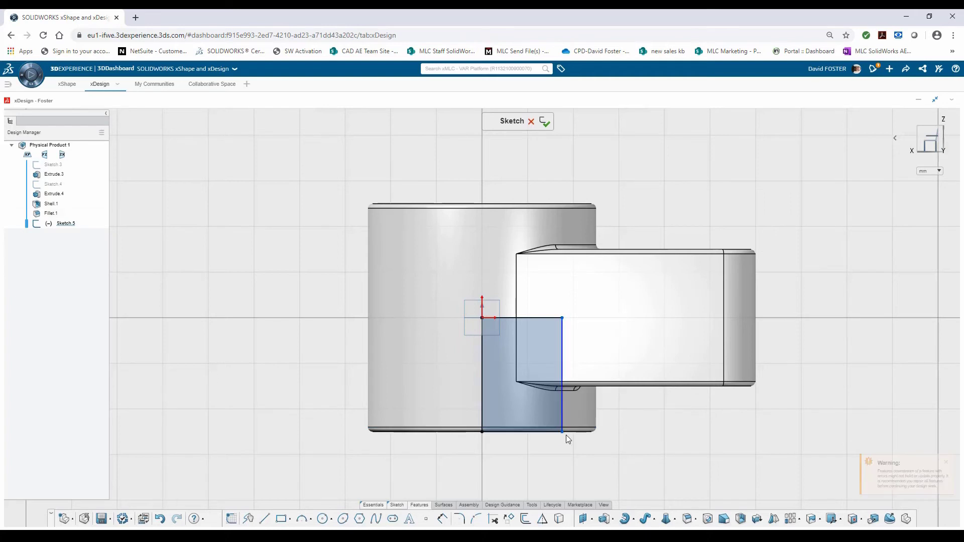
Slant the profile's right side by dragging its top endpoint inward.
mouse_move(562, 317)
mouse_down()
mouse_move(541, 322)
mouse_move(560, 323)
mouse_move(546, 326)
mouse_up()
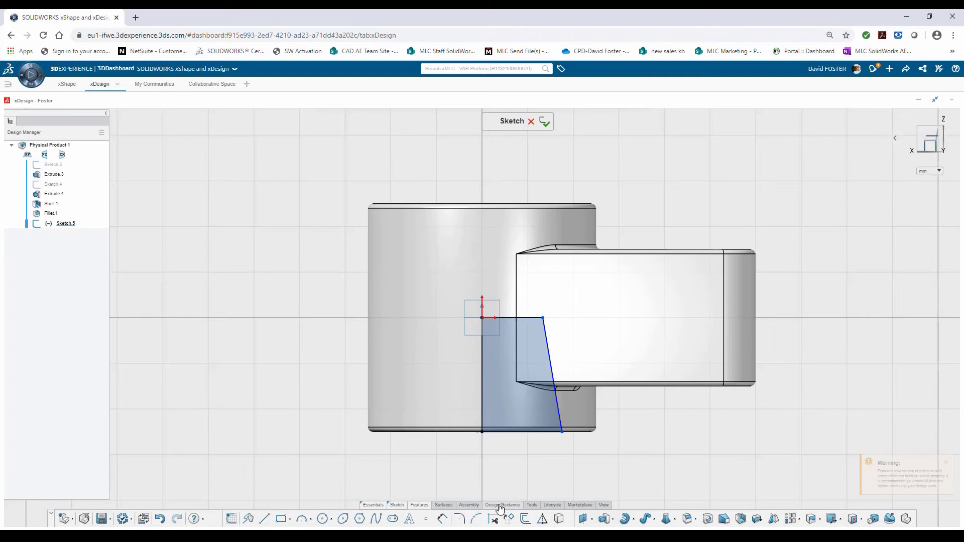
click(397, 505)
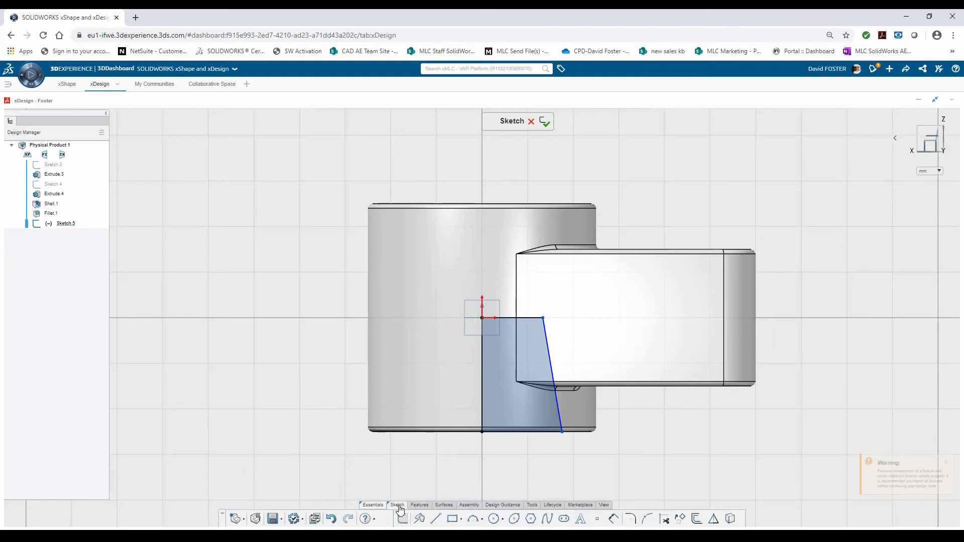
click(611, 521)
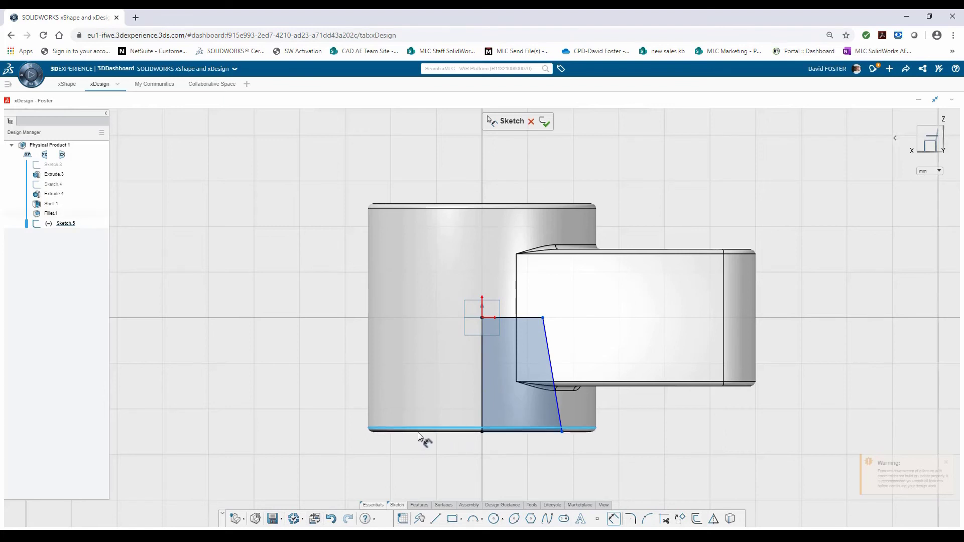
click(489, 431)
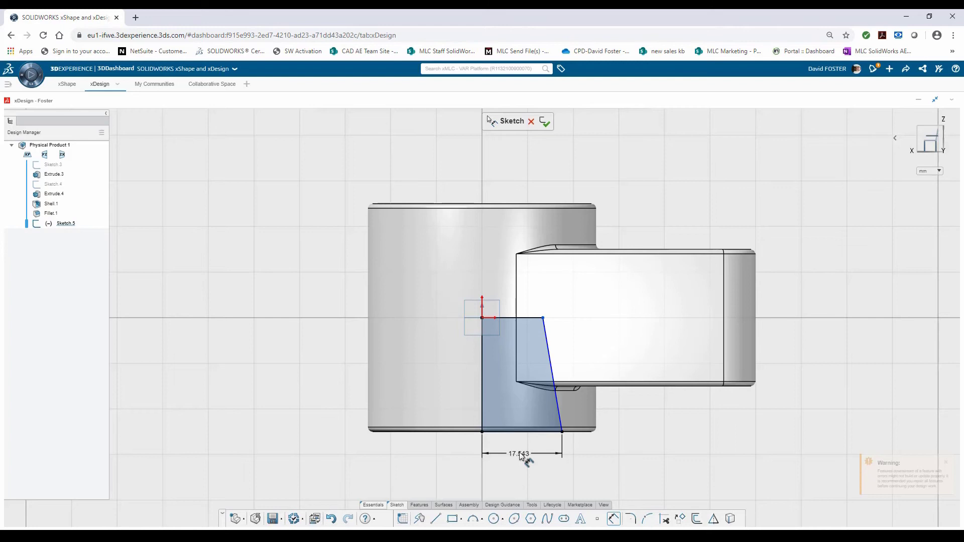
key(Escape)
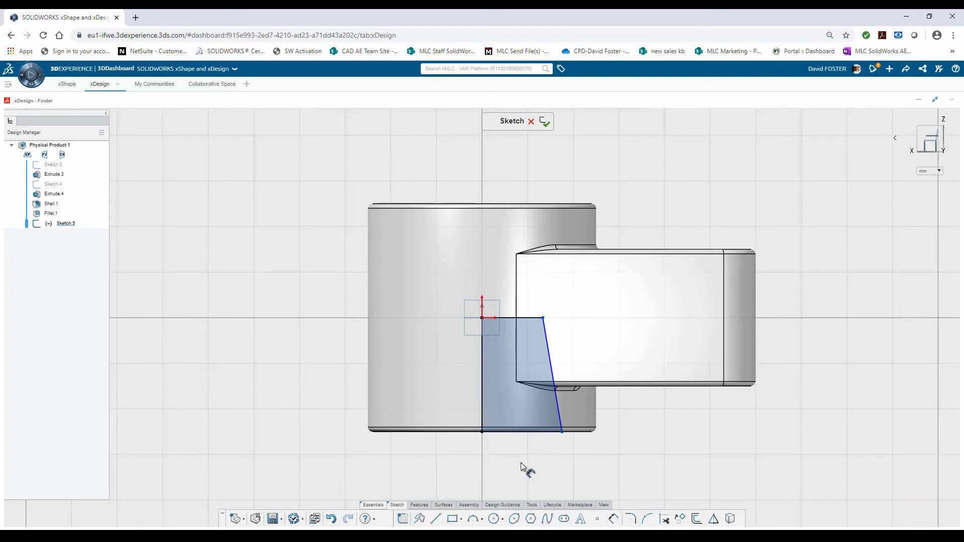
Draw a vertical construction centreline upward from the sketch origin.
click(435, 518)
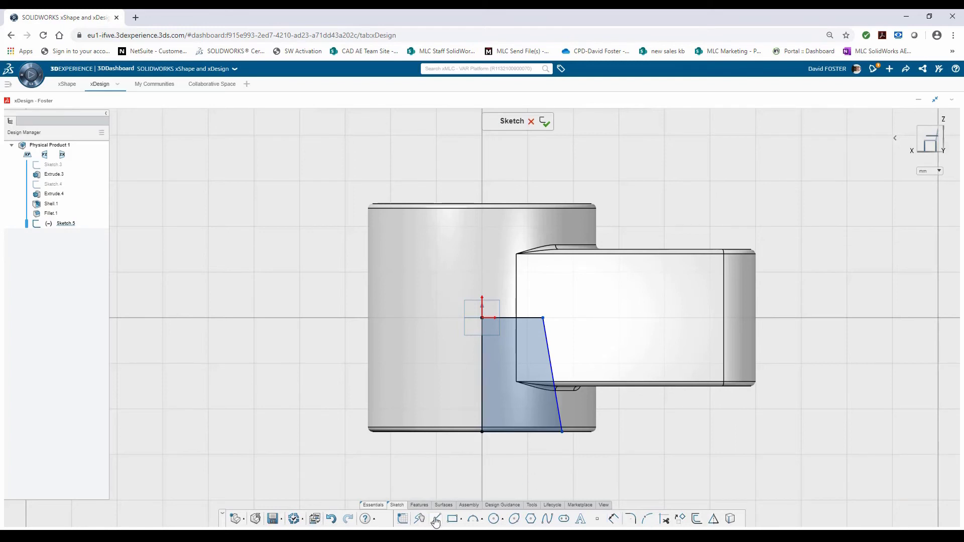
click(482, 317)
click(483, 177)
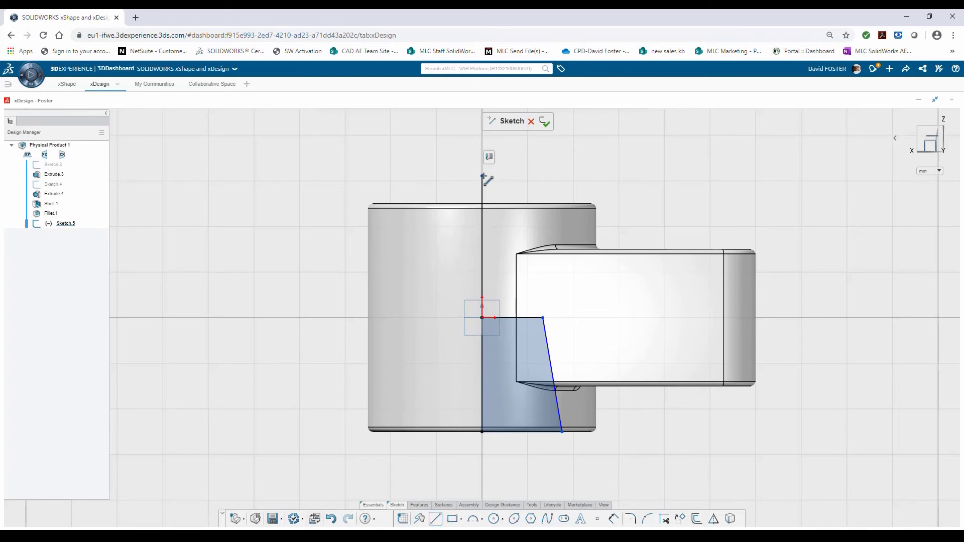
key(Escape)
click(483, 186)
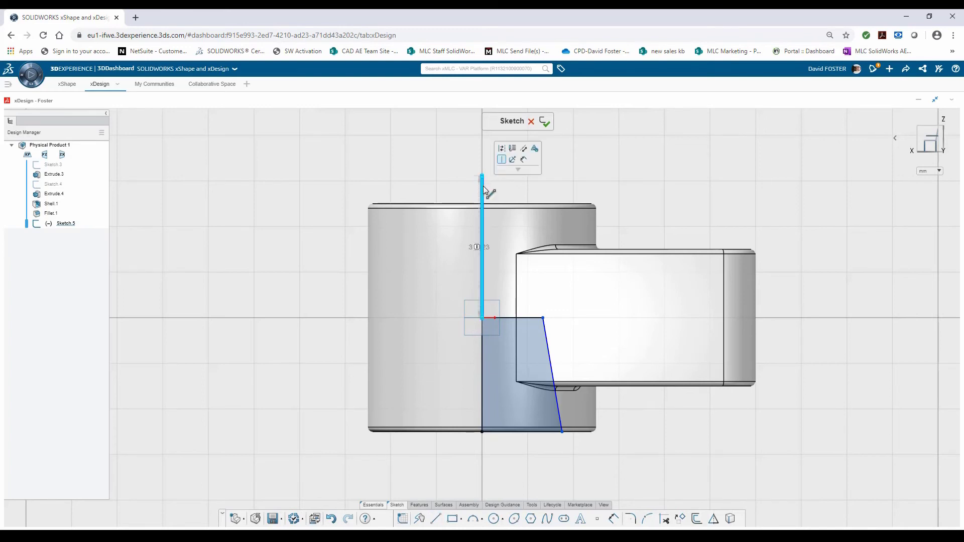
click(501, 149)
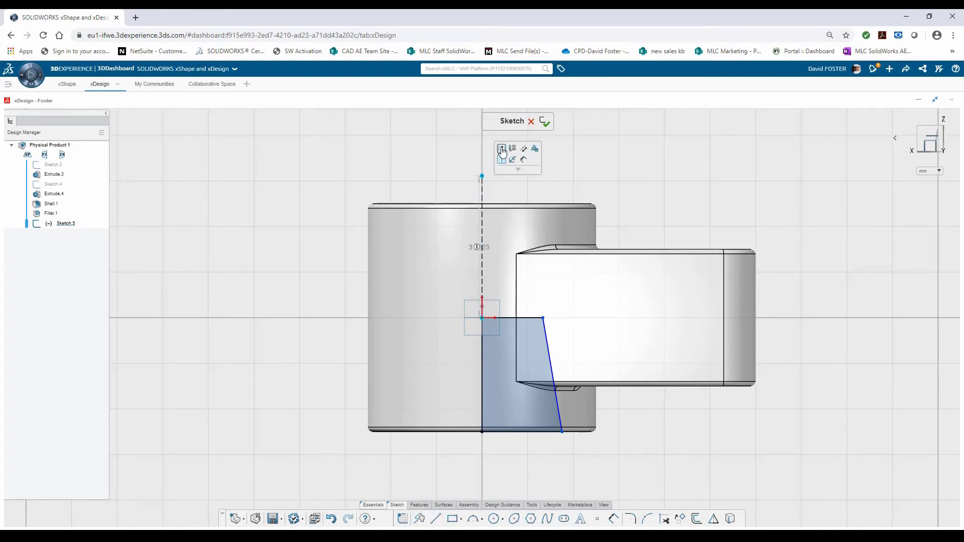
Dimension the profile's bottom diameter to 43 mm and its side taper to 3°.
click(613, 520)
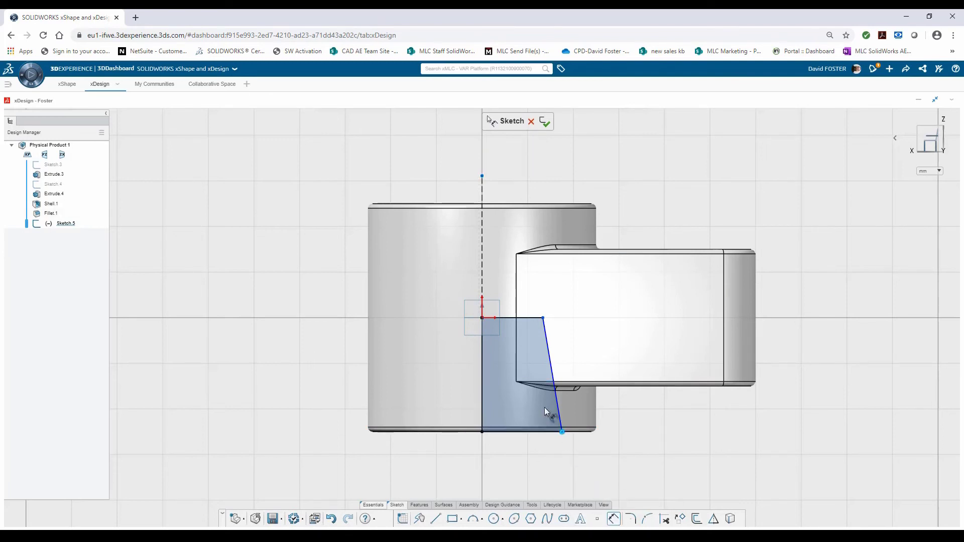
click(483, 248)
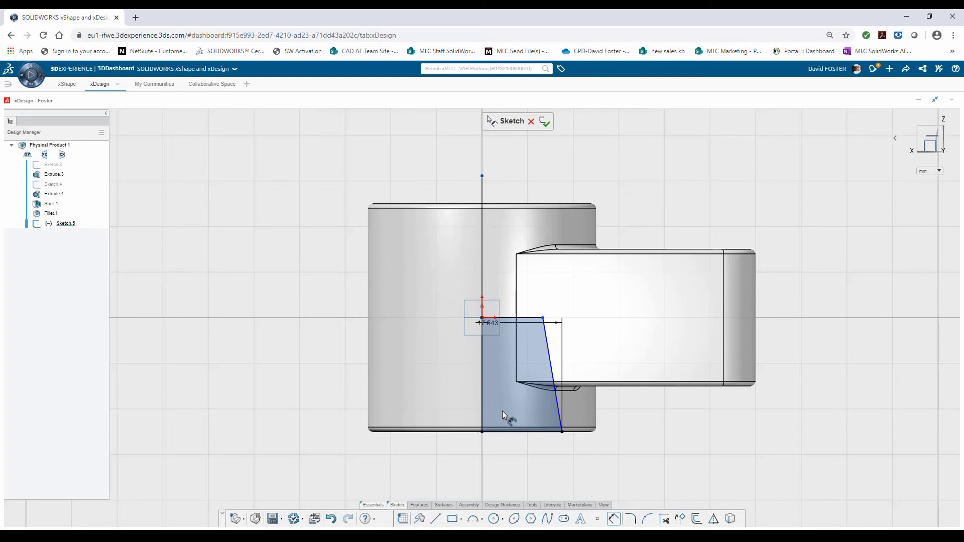
click(489, 431)
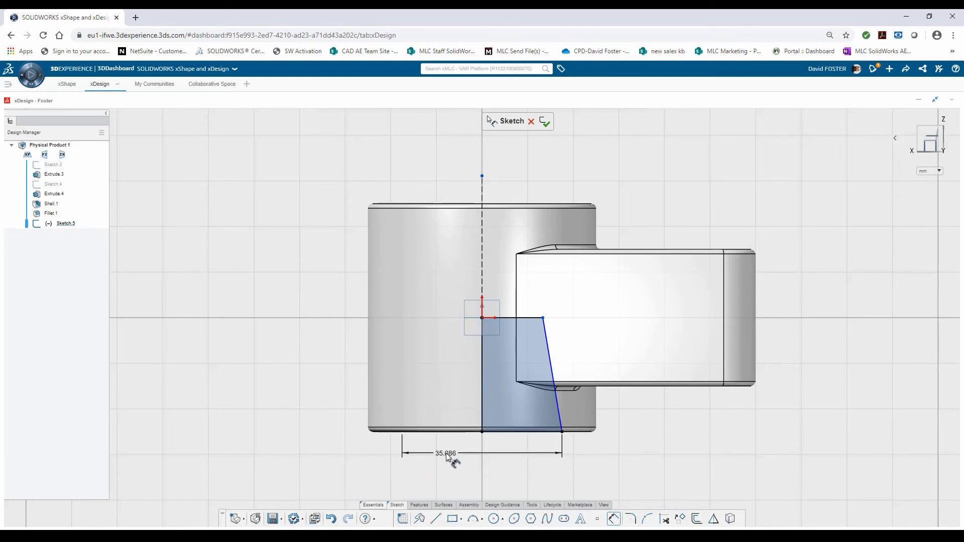
click(446, 454)
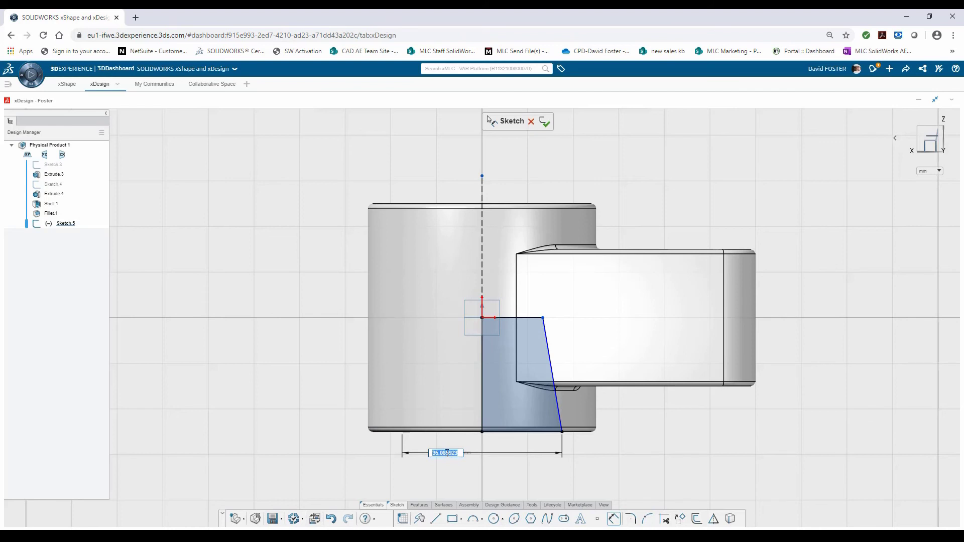
text(43)
key(Return)
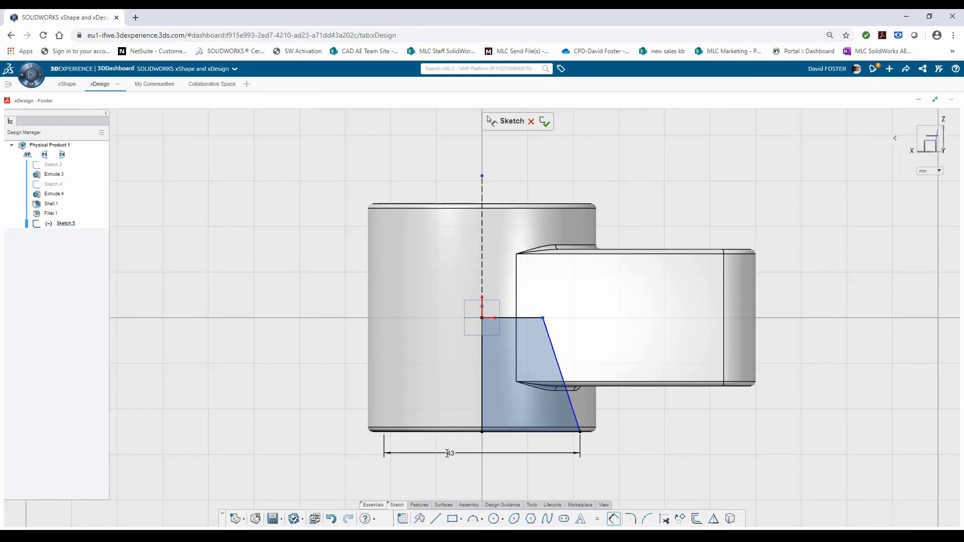
click(483, 394)
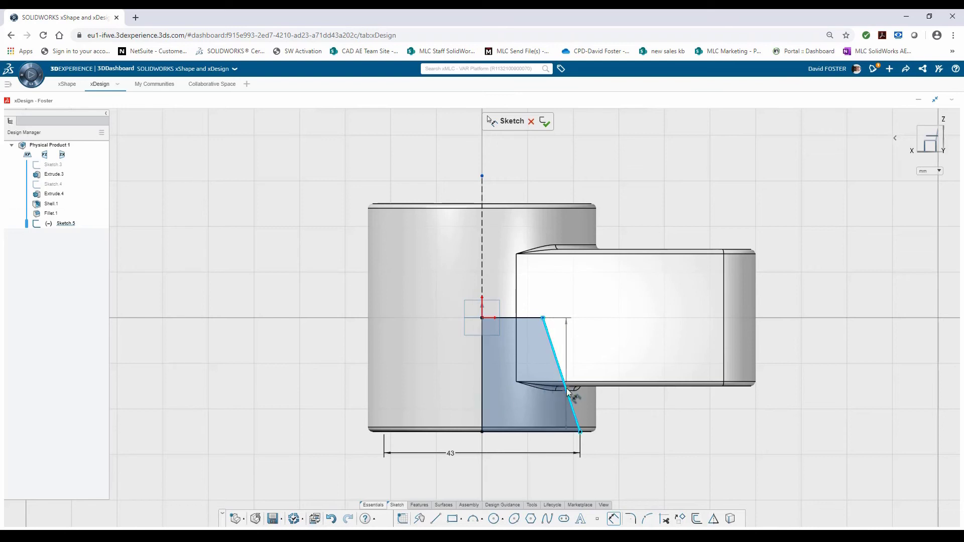
click(566, 389)
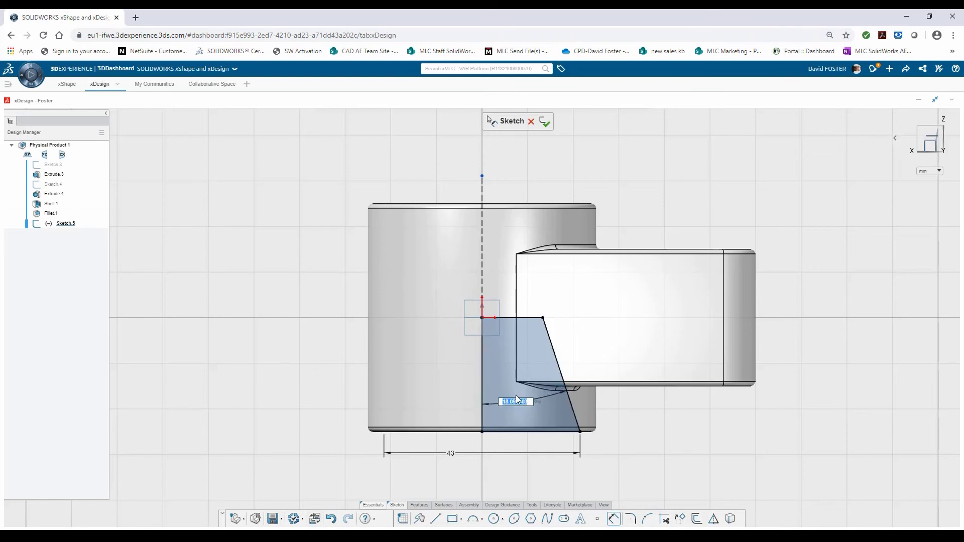
text(3)
key(Return)
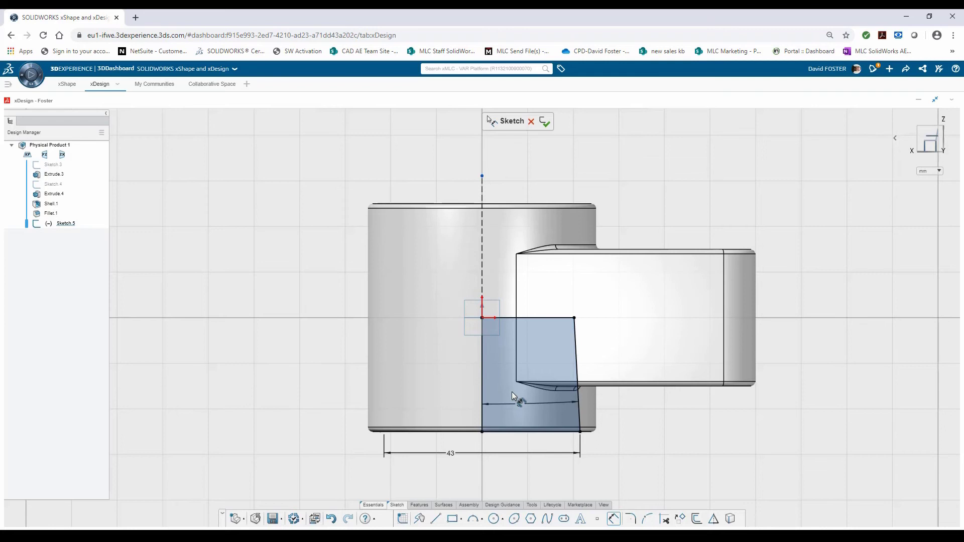
click(420, 506)
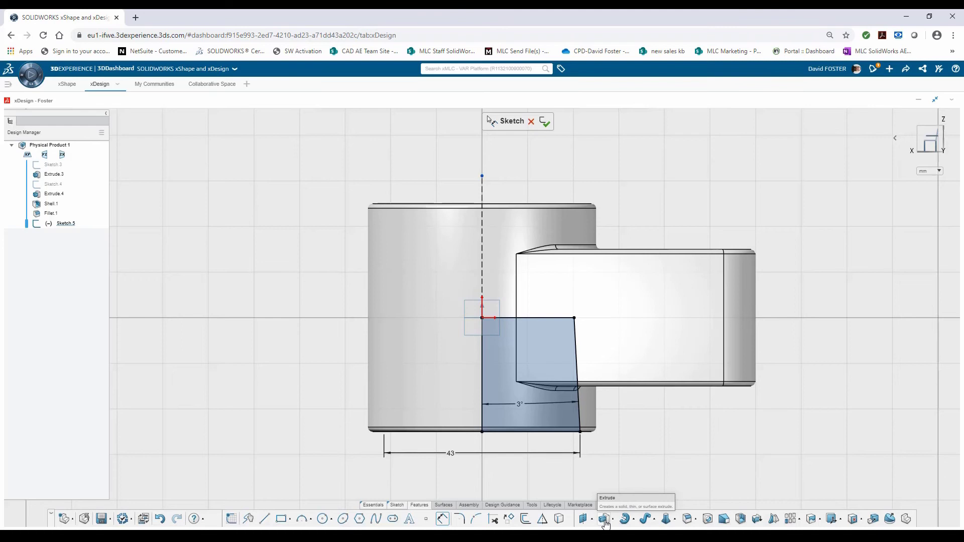
Revolve-cut Sketch.5 a full turn about the centreline Line.1.
click(605, 523)
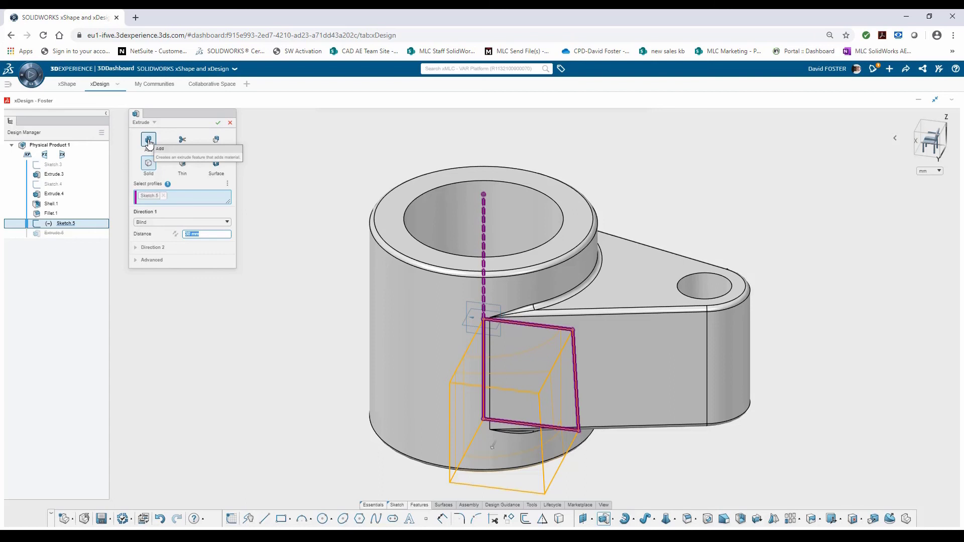
click(154, 123)
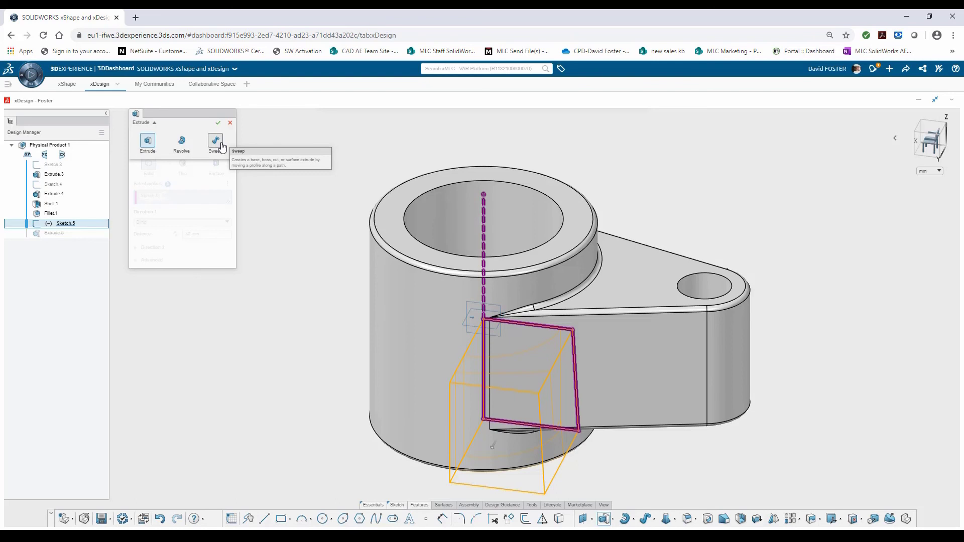
click(180, 145)
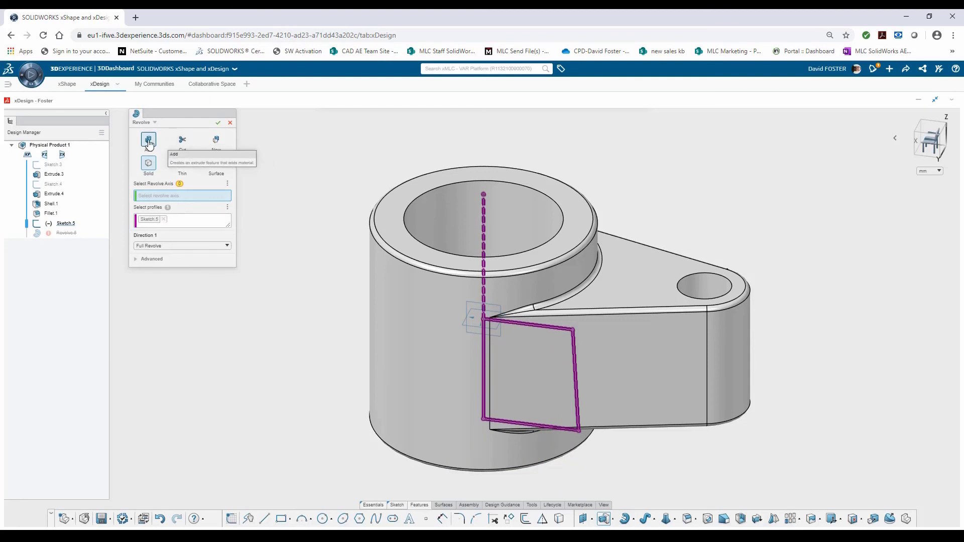
click(182, 139)
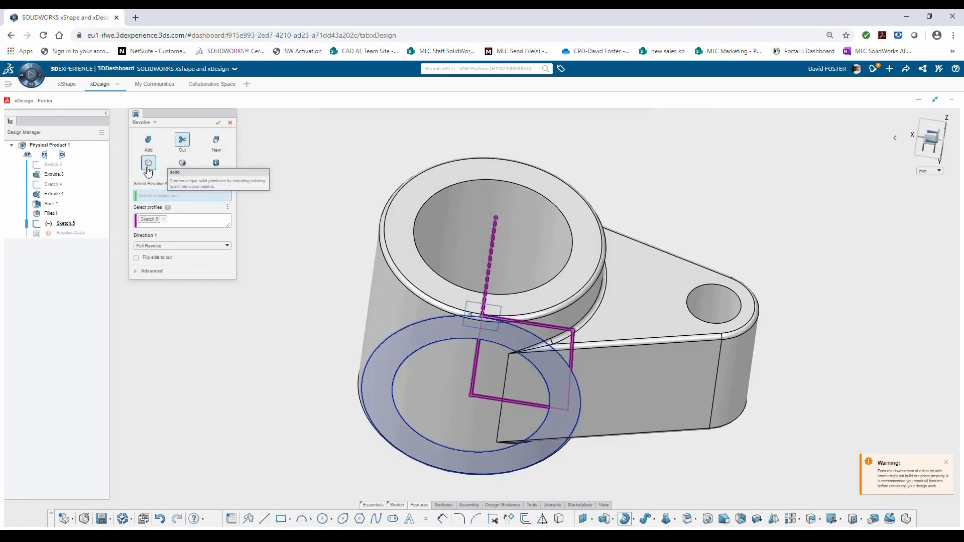
click(496, 226)
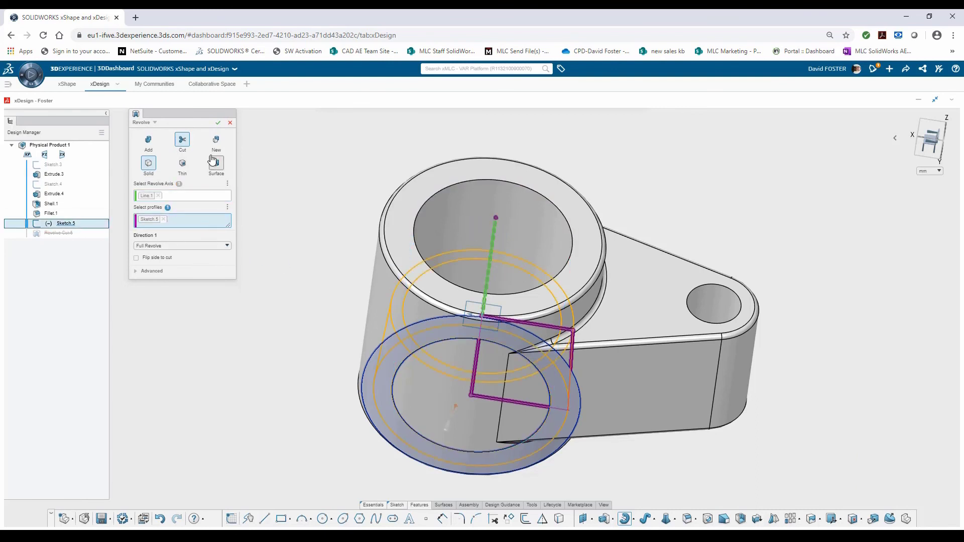
click(218, 122)
middle_drag(284, 297, 261, 295)
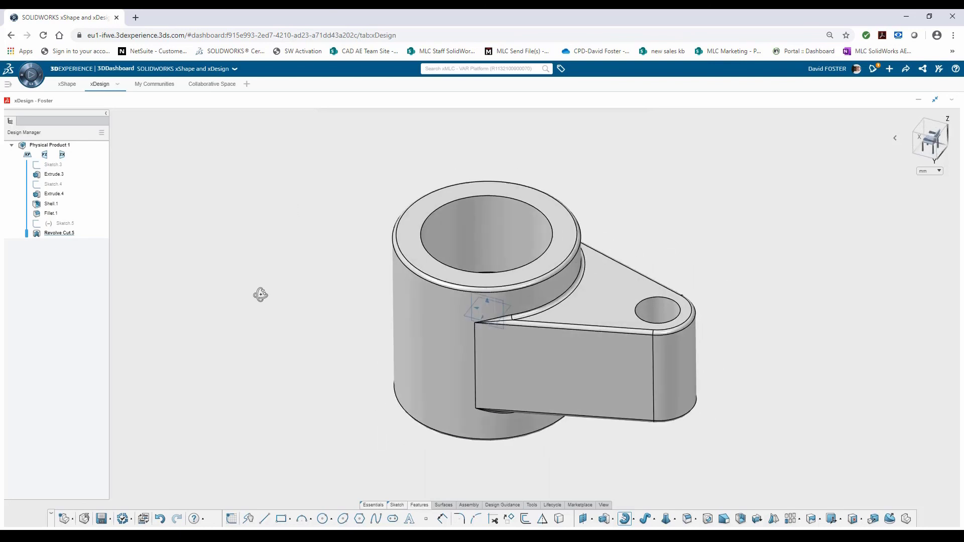
Mirror the arm body Extrude.4-Body(1) across the YZ plane with merged results.
click(482, 307)
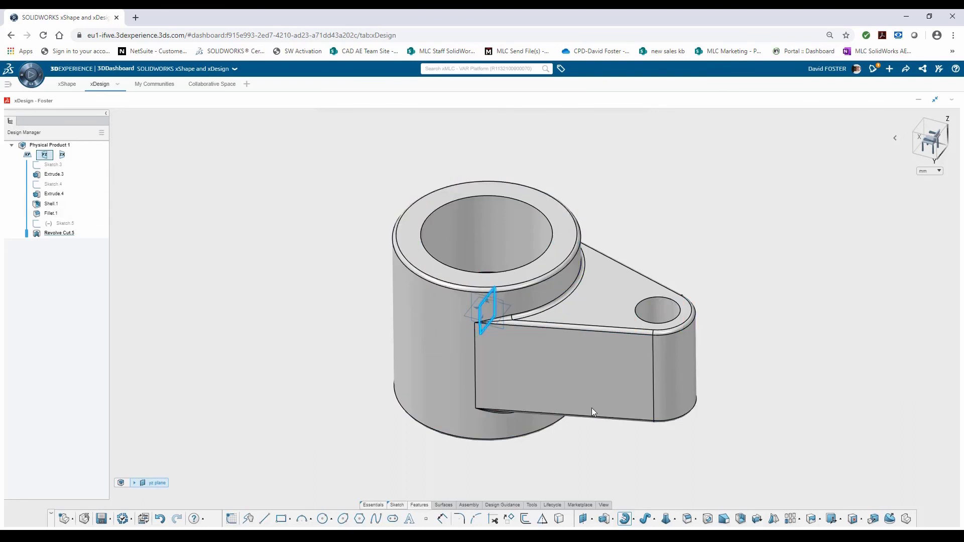
click(774, 520)
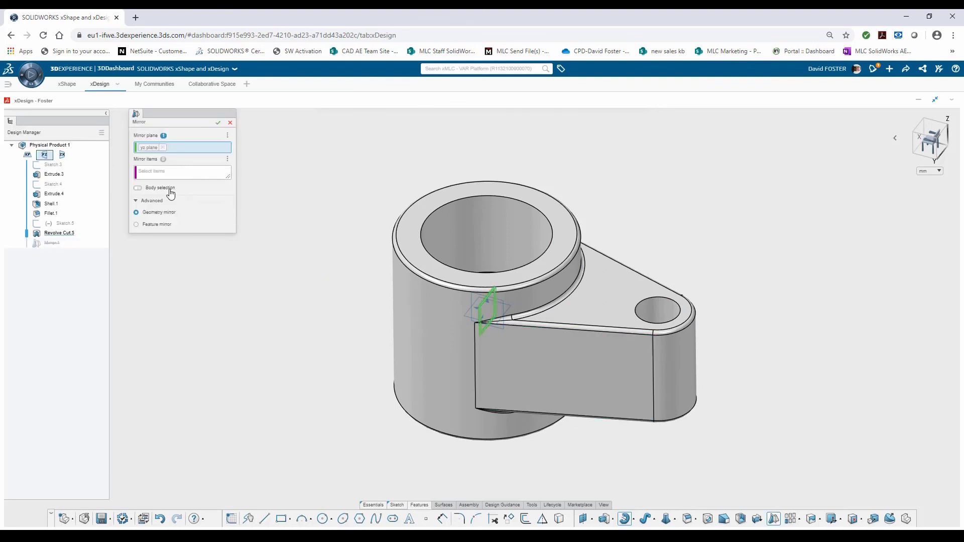
click(169, 189)
click(619, 362)
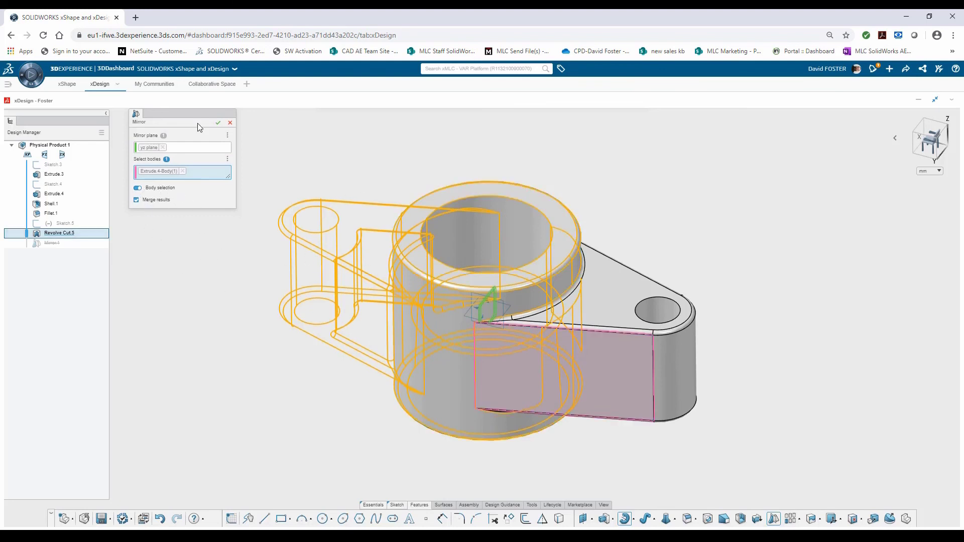
click(217, 123)
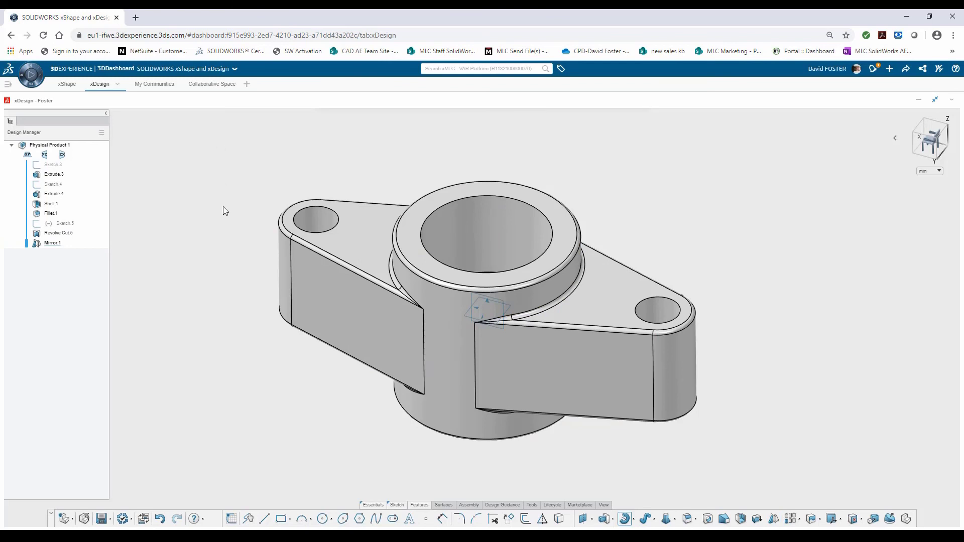